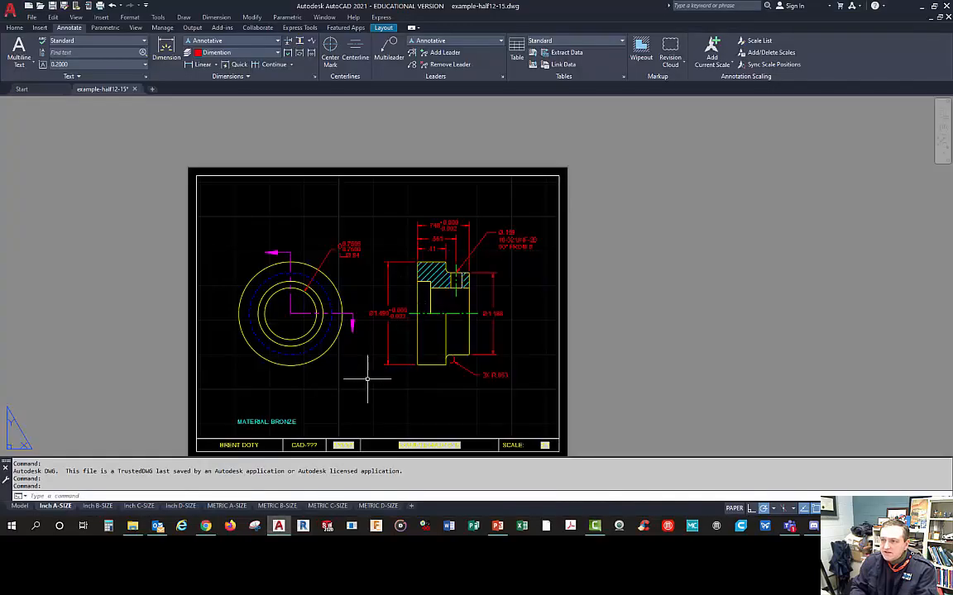
Step: View the bushing drawing in model space and return to the Inch A-SIZE layout
{"action": "middle_click_drag", "start_coordinate": [372, 366], "coordinate": [375, 334]}
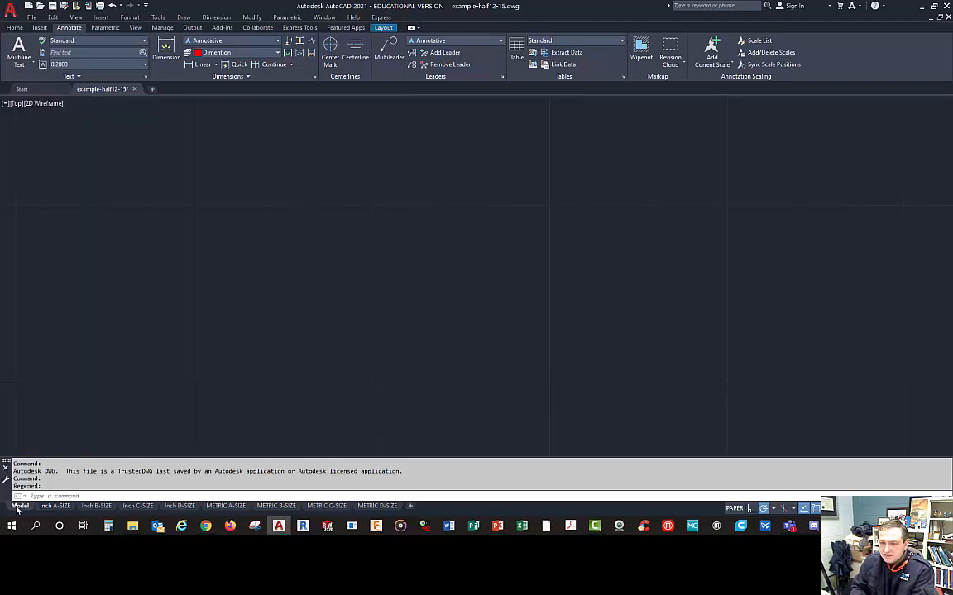
{"action": "left_click", "coordinate": [18, 507]}
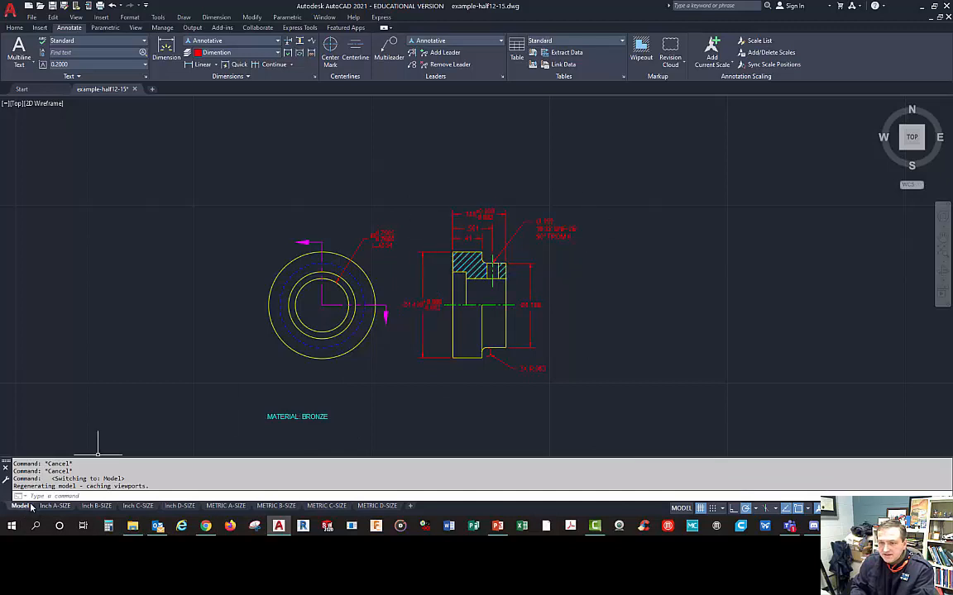
{"action": "left_click", "coordinate": [55, 506]}
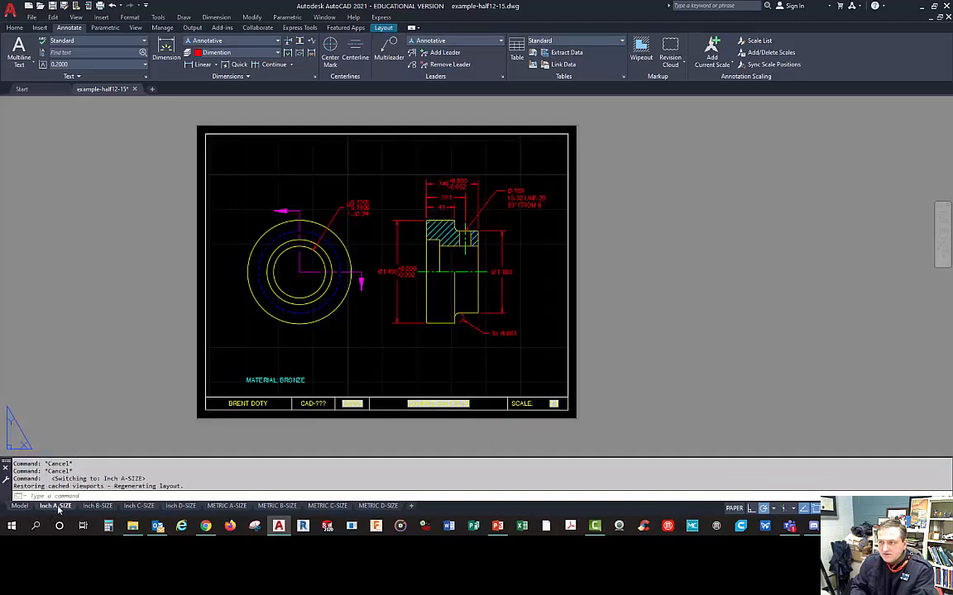
Step: Activate the layout viewport, zoom to all, centre the bushing views and set the viewport scale to 1:1
{"action": "double_click", "coordinate": [377, 302]}
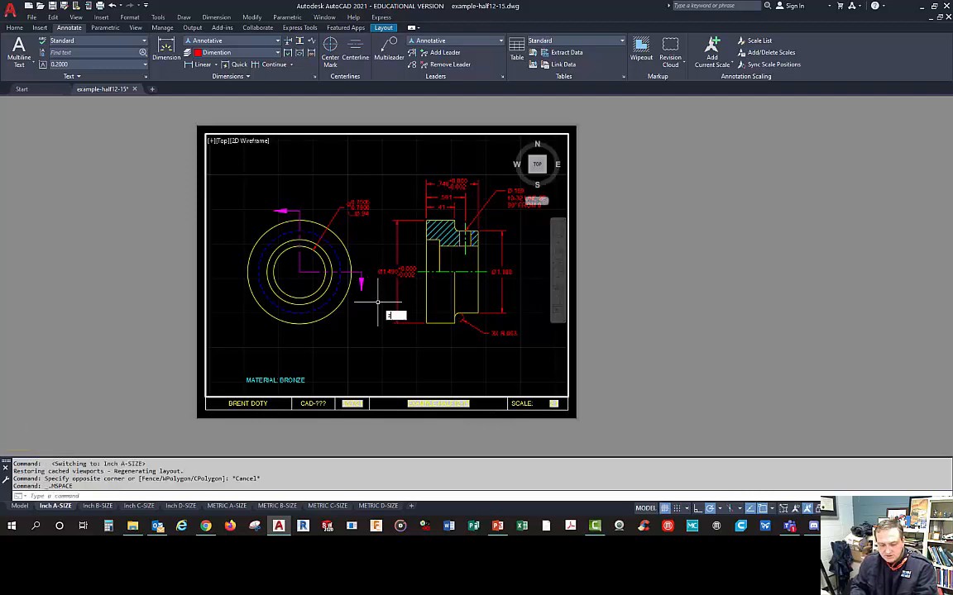
{"action": "type", "text": "z"}
{"action": "key", "text": "Return"}
{"action": "type", "text": "a"}
{"action": "key", "text": "Return"}
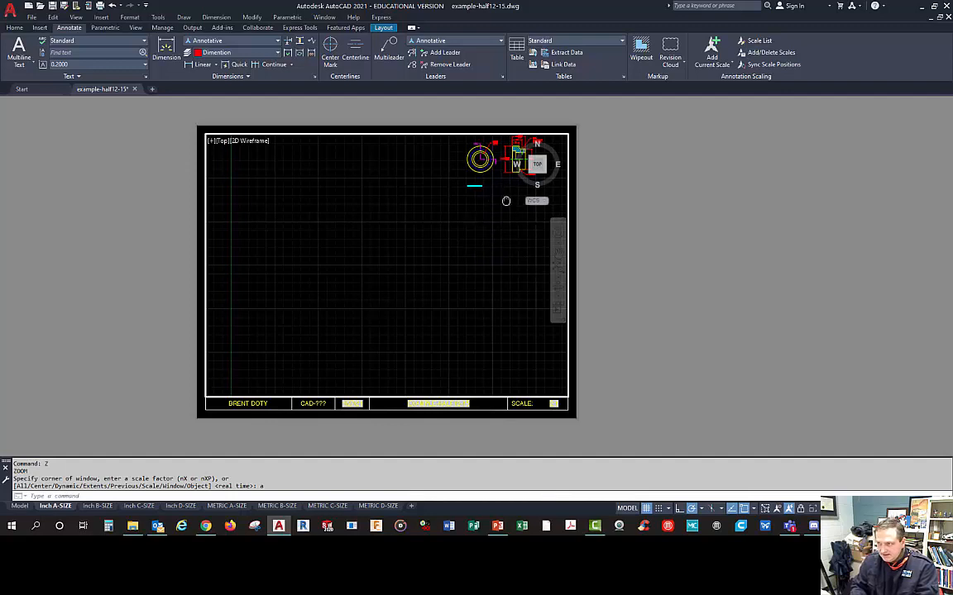
{"action": "middle_click_drag", "start_coordinate": [503, 201], "coordinate": [385, 293]}
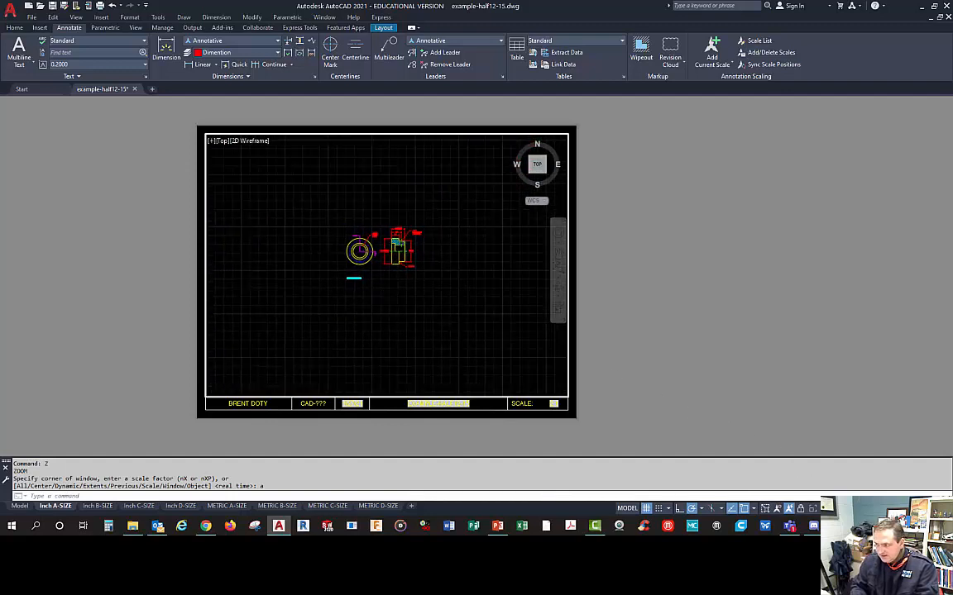
{"action": "left_click", "coordinate": [777, 508]}
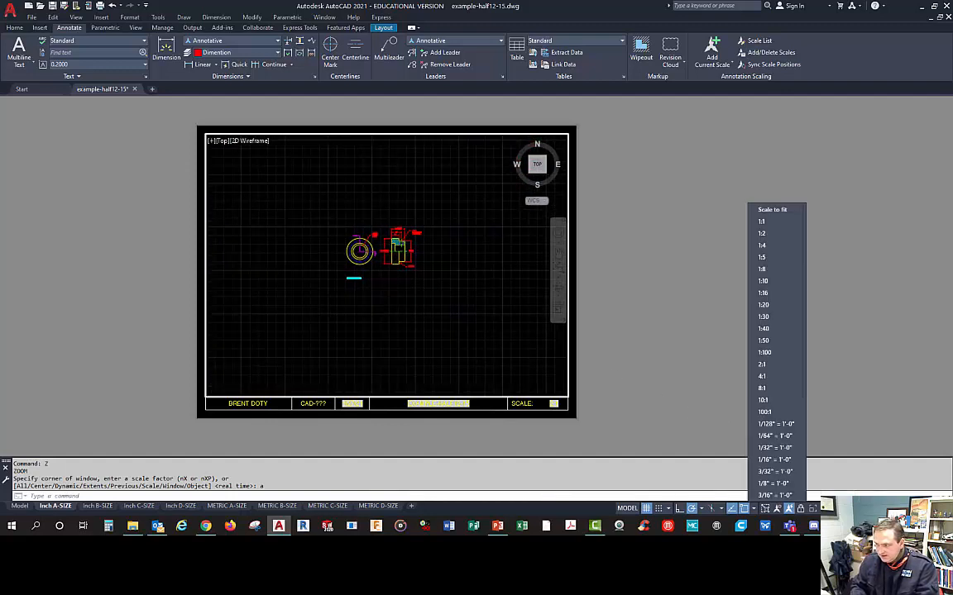
{"action": "left_click", "coordinate": [771, 222]}
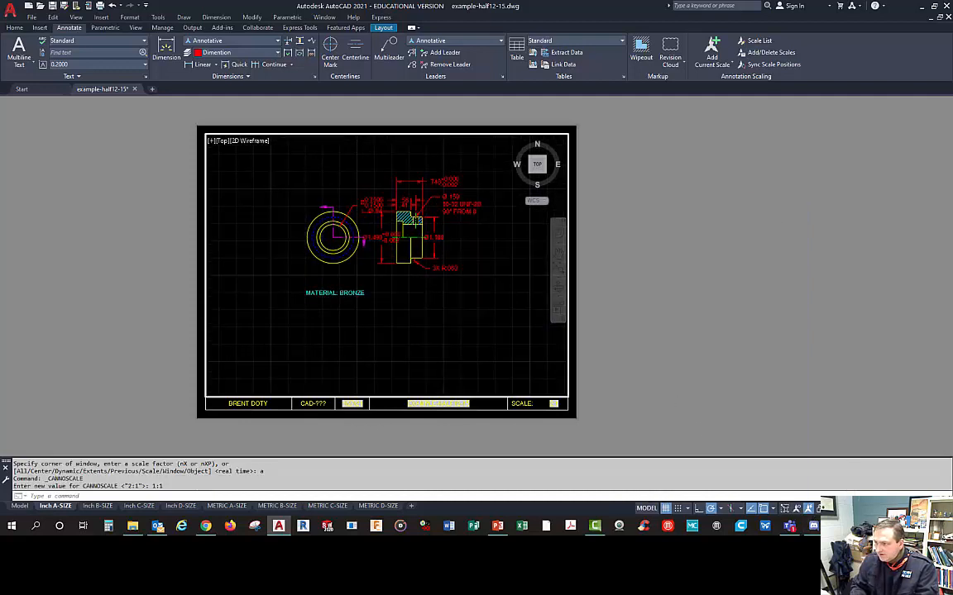
Step: Set the viewport scale to 2:1, re-centre the bushing views on the sheet and return to paper space
{"action": "left_click", "coordinate": [777, 508]}
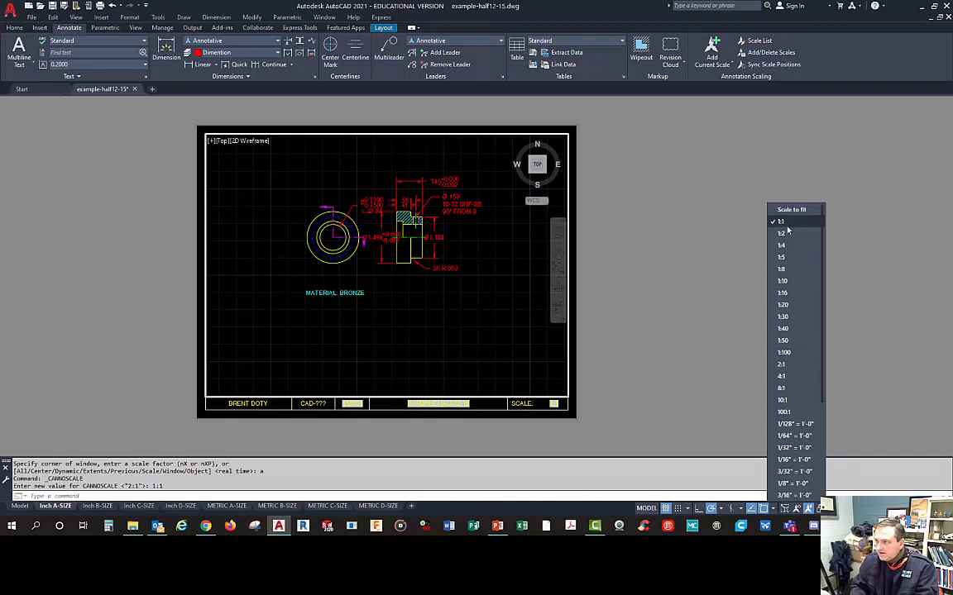
{"action": "left_click", "coordinate": [780, 365]}
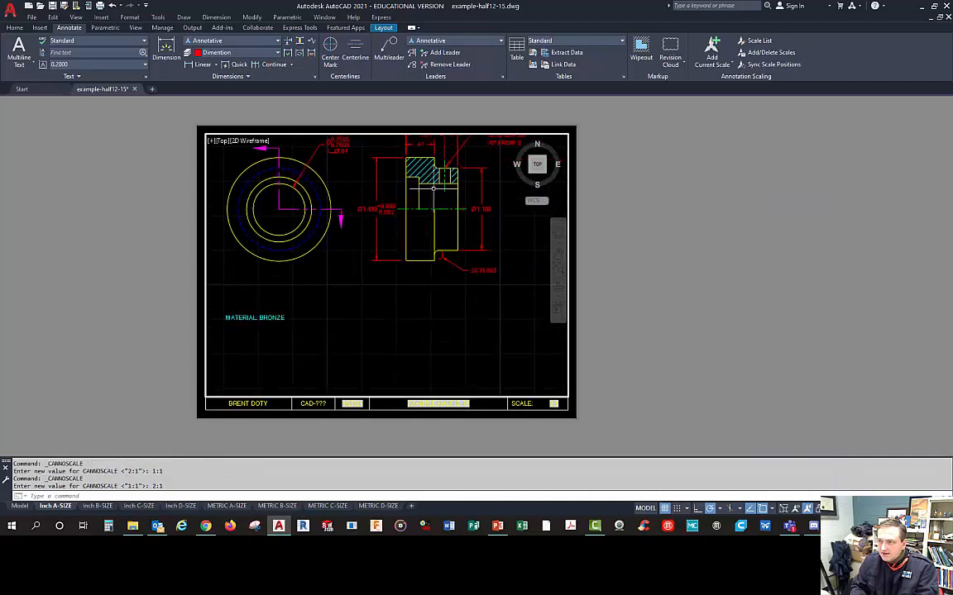
{"action": "mouse_move", "coordinate": [432, 191]}
{"action": "middle_mouse_down"}
{"action": "mouse_move", "coordinate": [429, 250]}
{"action": "mouse_move", "coordinate": [440, 252]}
{"action": "middle_mouse_up"}
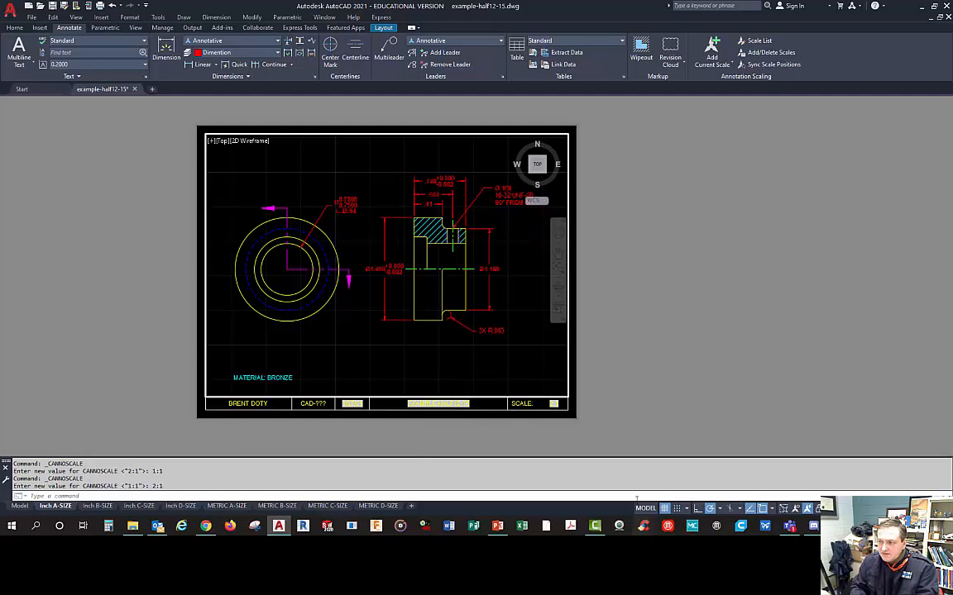
{"action": "double_click", "coordinate": [675, 266]}
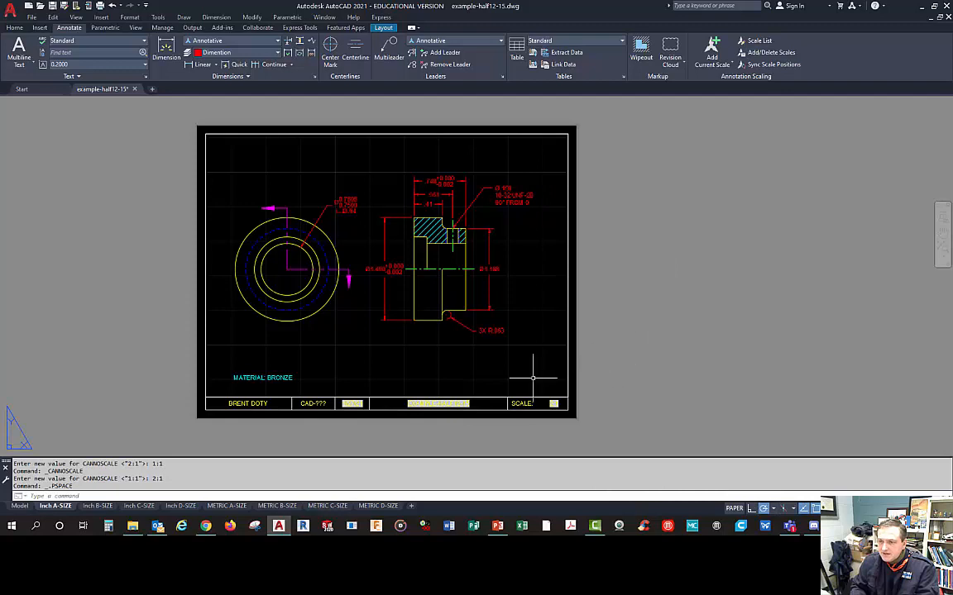
Step: Compare the dimensions in model space with those on the Inch A-SIZE layout, ending in model space
{"action": "left_click", "coordinate": [22, 507]}
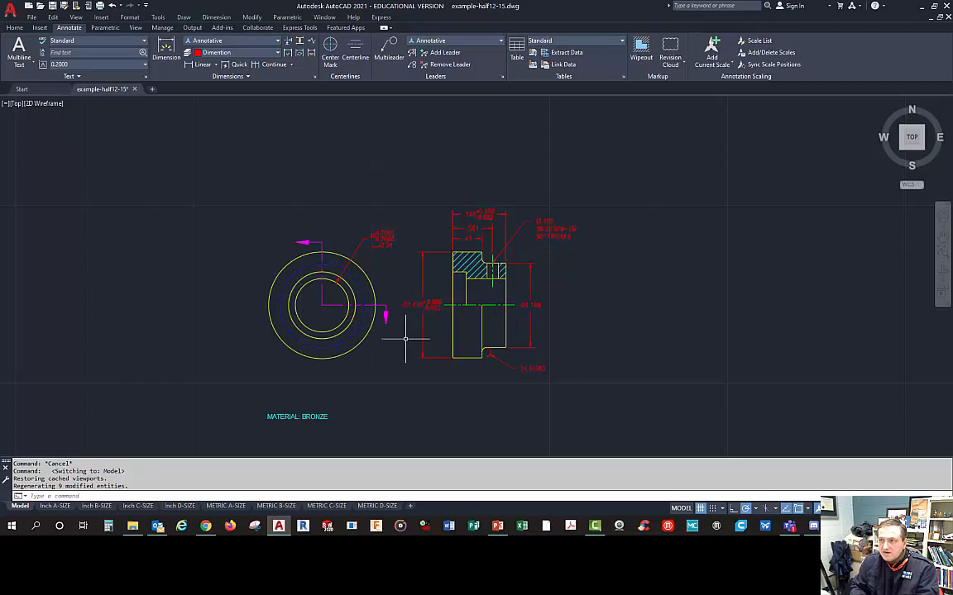
{"action": "left_click", "coordinate": [55, 506]}
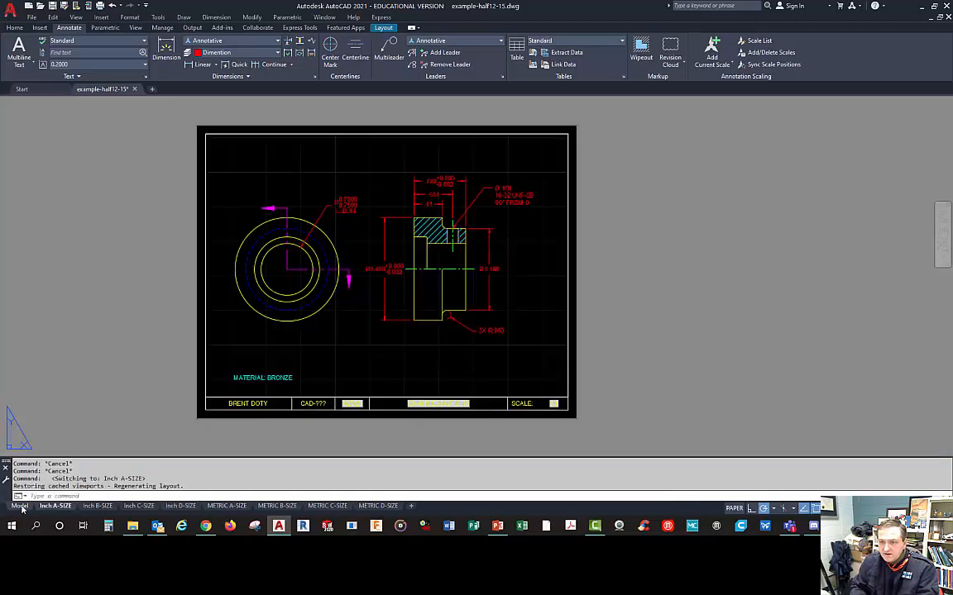
{"action": "left_click", "coordinate": [19, 506]}
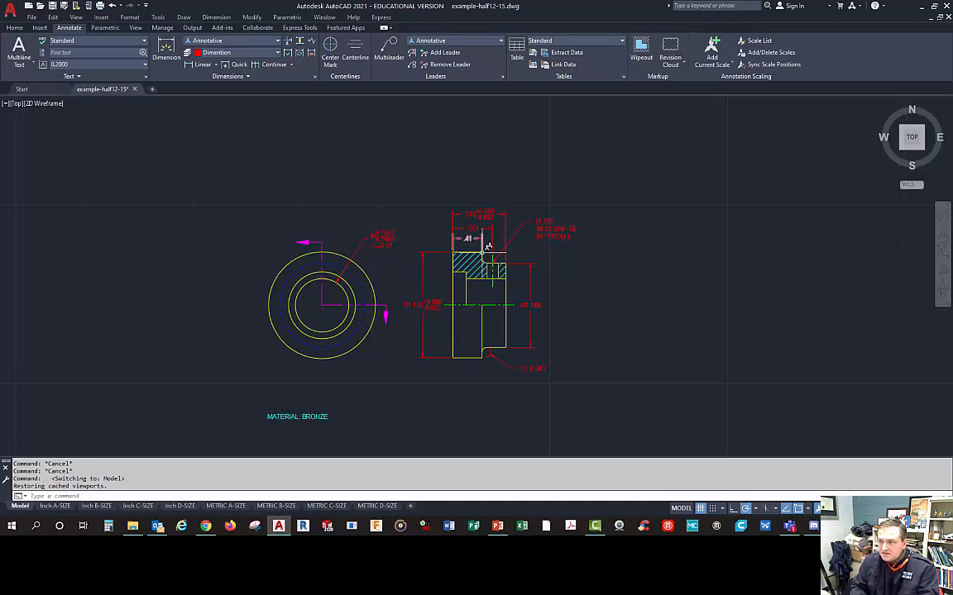
Step: Open the properties of the section view's overall diameter dimension and examine its tolerance settings
{"action": "scroll", "coordinate": [509, 291], "scroll_direction": "up", "scroll_amount": 2}
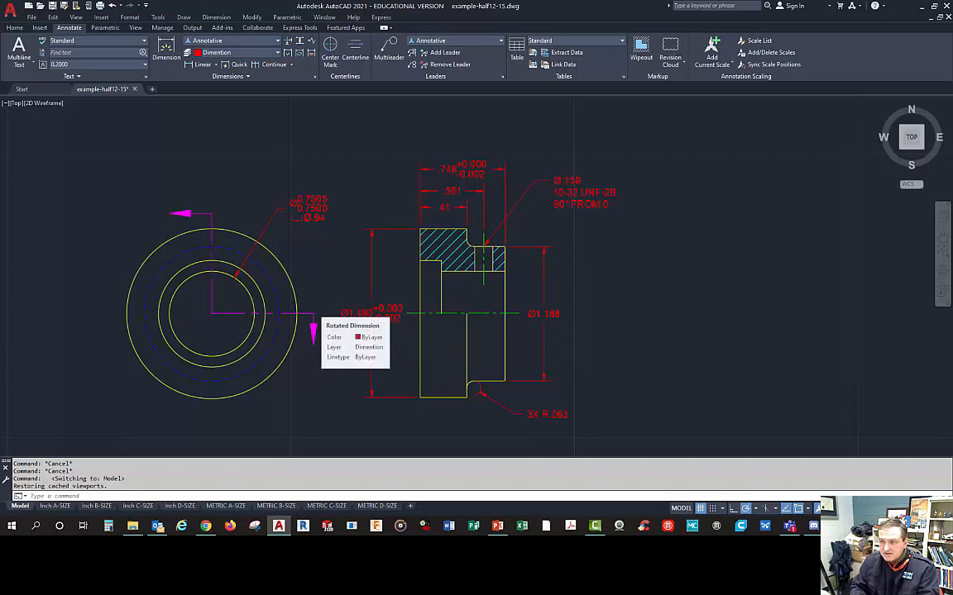
{"action": "left_click", "coordinate": [383, 310]}
{"action": "right_click", "coordinate": [383, 313]}
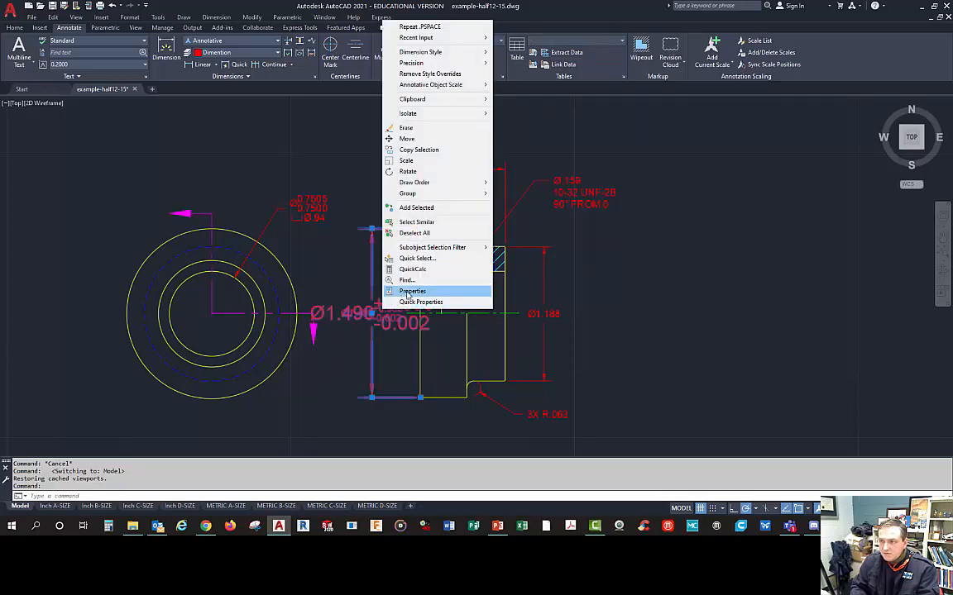
{"action": "left_click", "coordinate": [372, 265]}
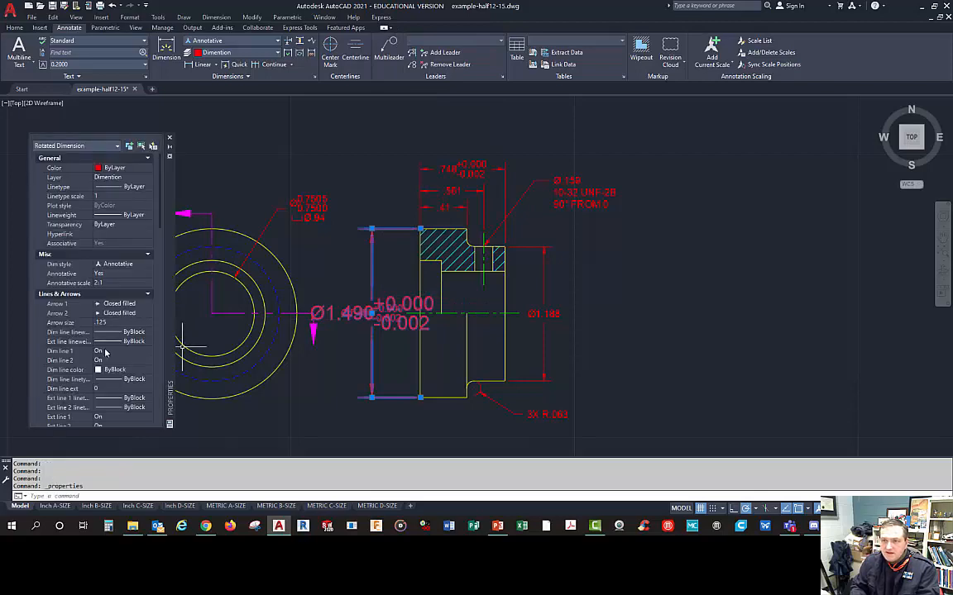
{"action": "scroll", "coordinate": [93, 340], "scroll_direction": "down", "scroll_amount": 5}
{"action": "scroll", "coordinate": [96, 340], "scroll_direction": "down", "scroll_amount": 10}
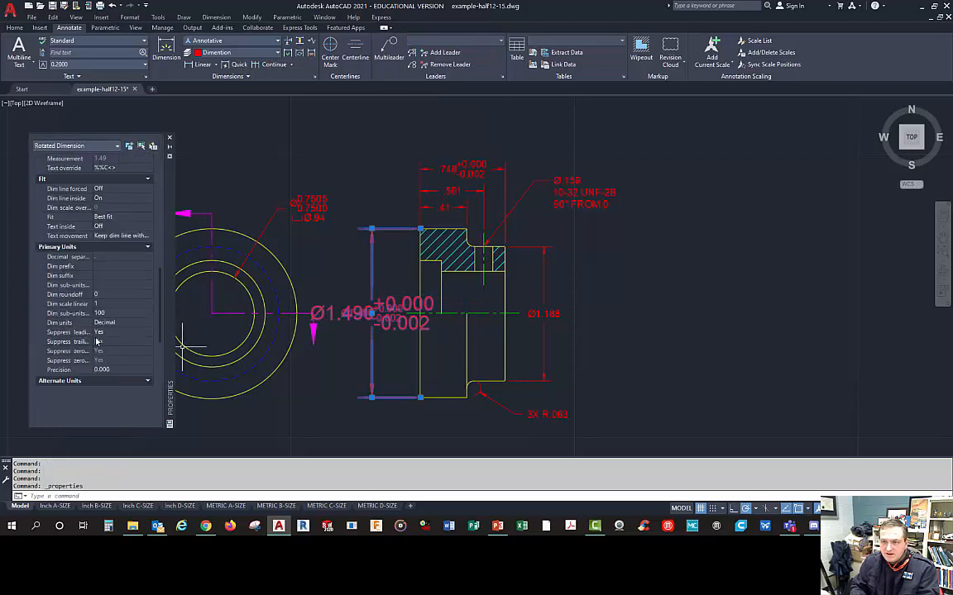
{"action": "scroll", "coordinate": [96, 339], "scroll_direction": "down", "scroll_amount": 3}
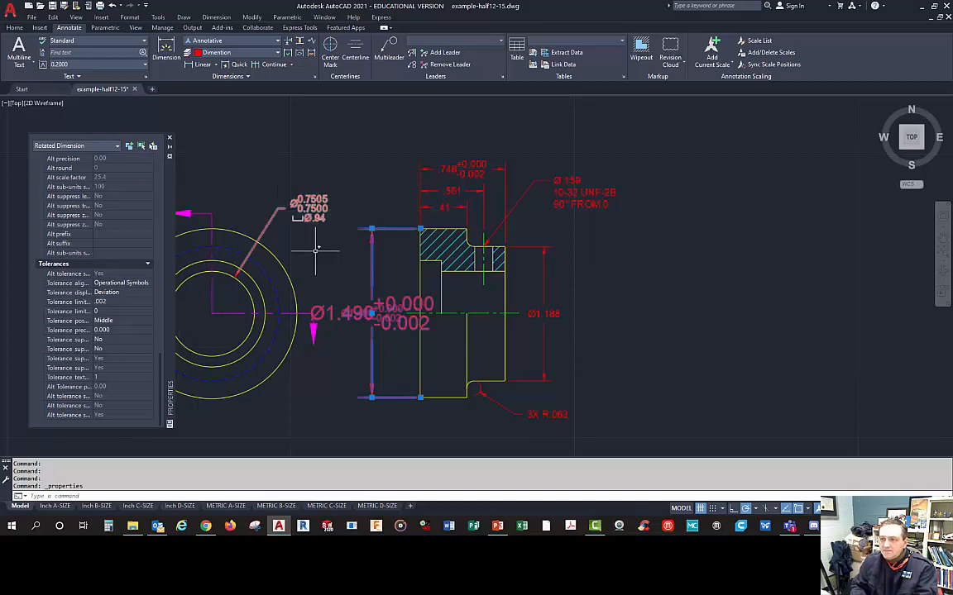
Step: Examine the tolerance properties of the bore diameter dimension in the circular view
{"action": "key", "text": "Escape"}
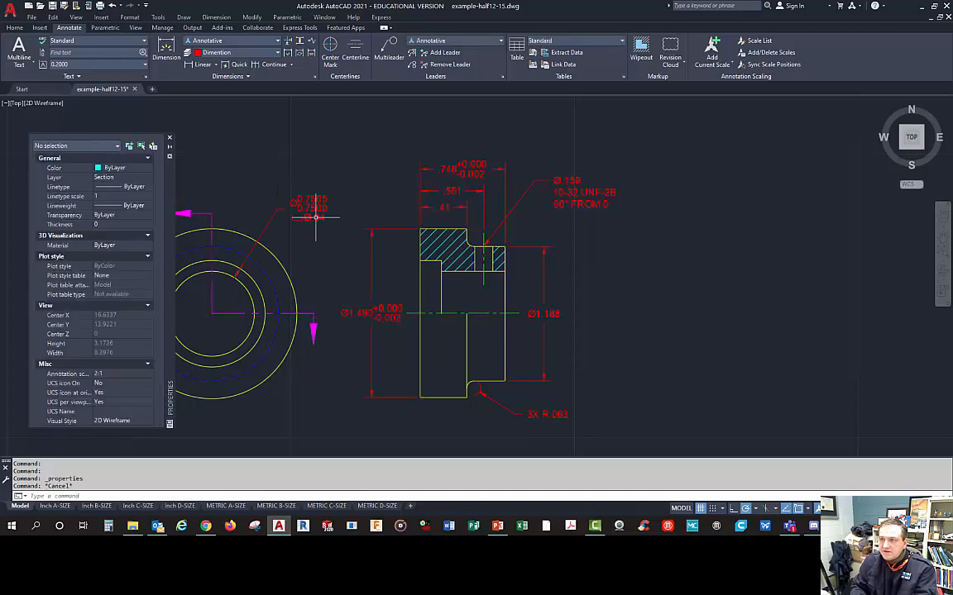
{"action": "left_click", "coordinate": [315, 203]}
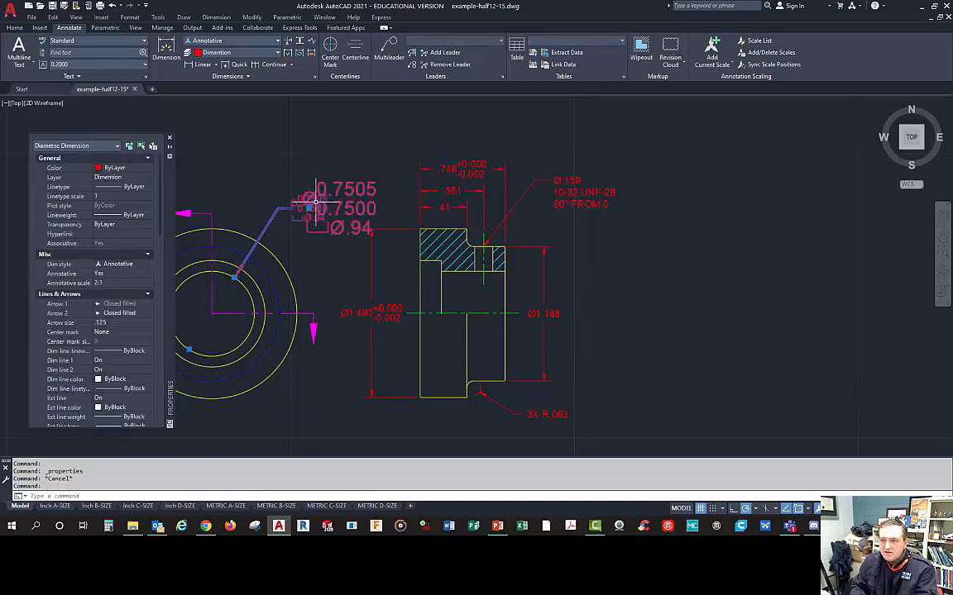
{"action": "scroll", "coordinate": [86, 358], "scroll_direction": "down", "scroll_amount": 10}
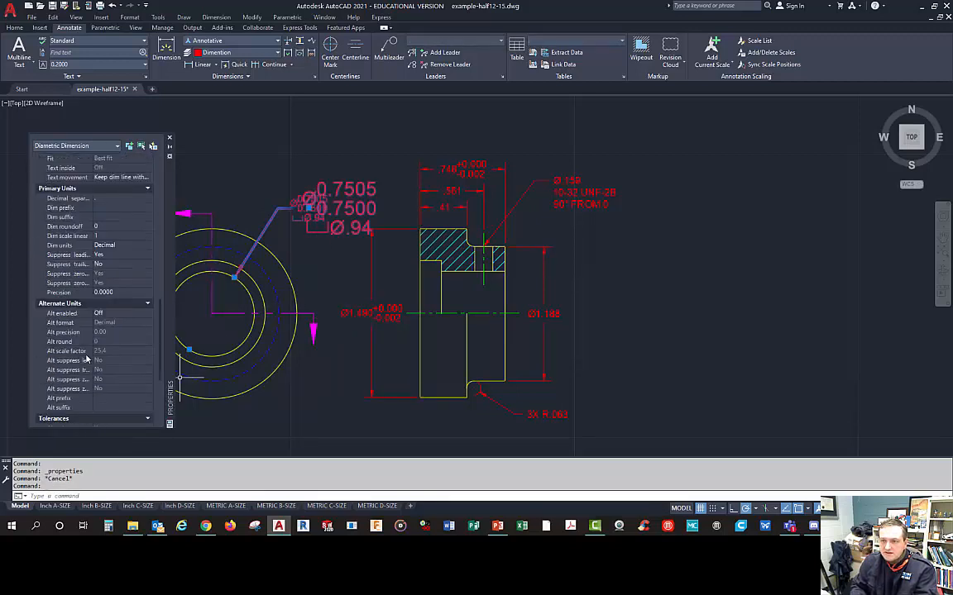
{"action": "scroll", "coordinate": [86, 358], "scroll_direction": "down", "scroll_amount": 3}
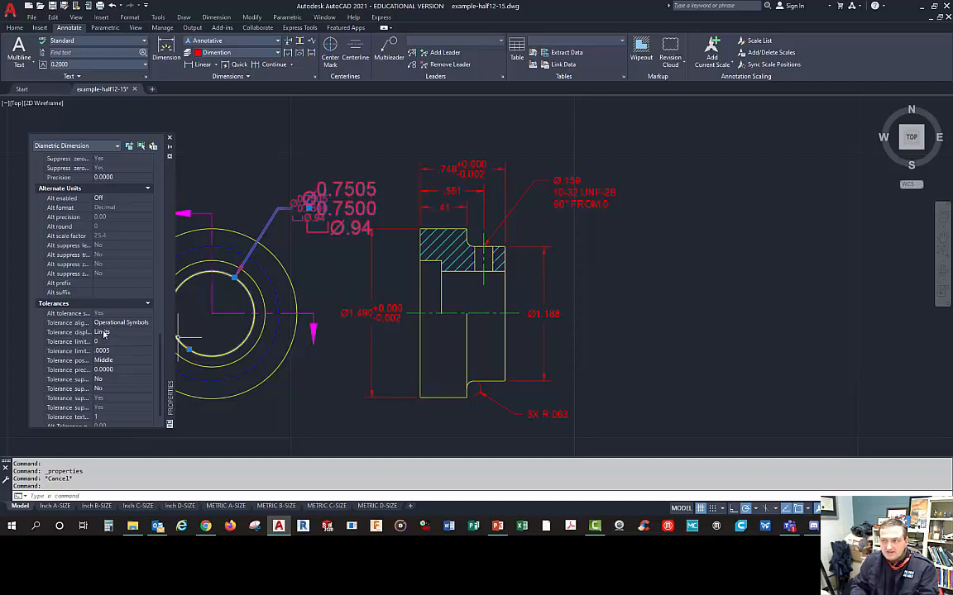
Step: Review the tolerance display options of the section view's overall diameter dimension, leave them as they are, and close the properties
{"action": "key", "text": "Escape"}
{"action": "left_click", "coordinate": [389, 314]}
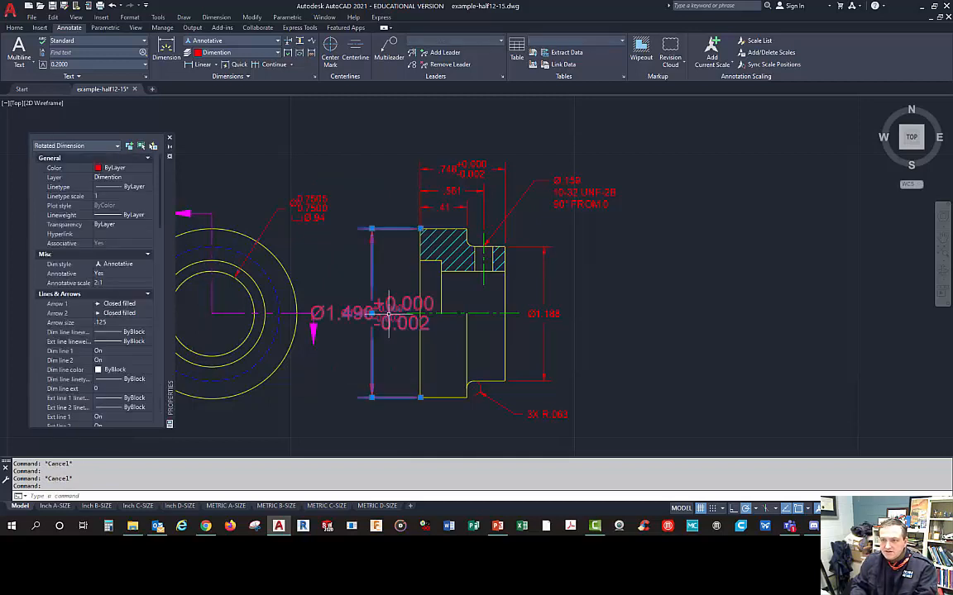
{"action": "scroll", "coordinate": [98, 359], "scroll_direction": "down", "scroll_amount": 5}
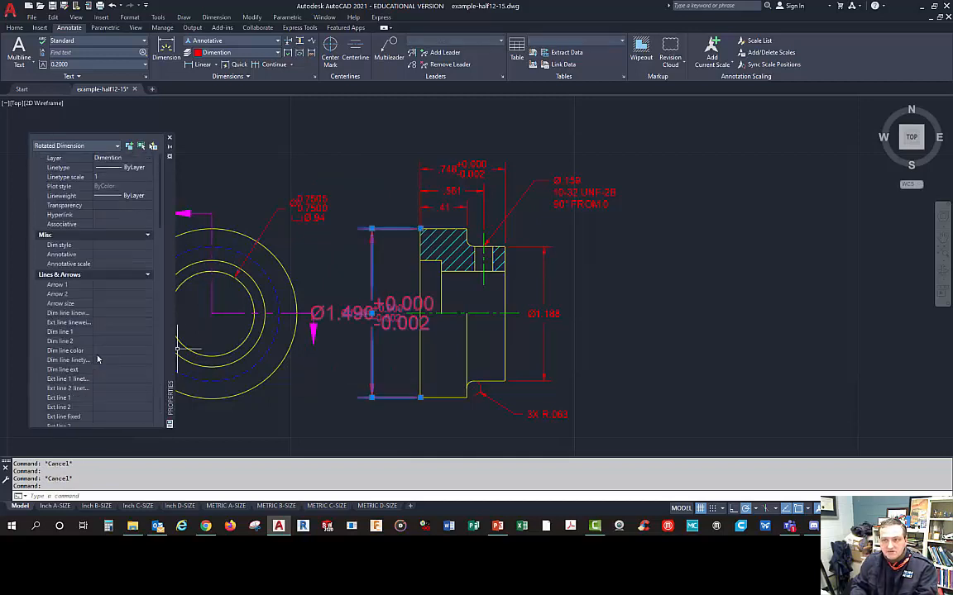
{"action": "scroll", "coordinate": [98, 358], "scroll_direction": "down", "scroll_amount": 8}
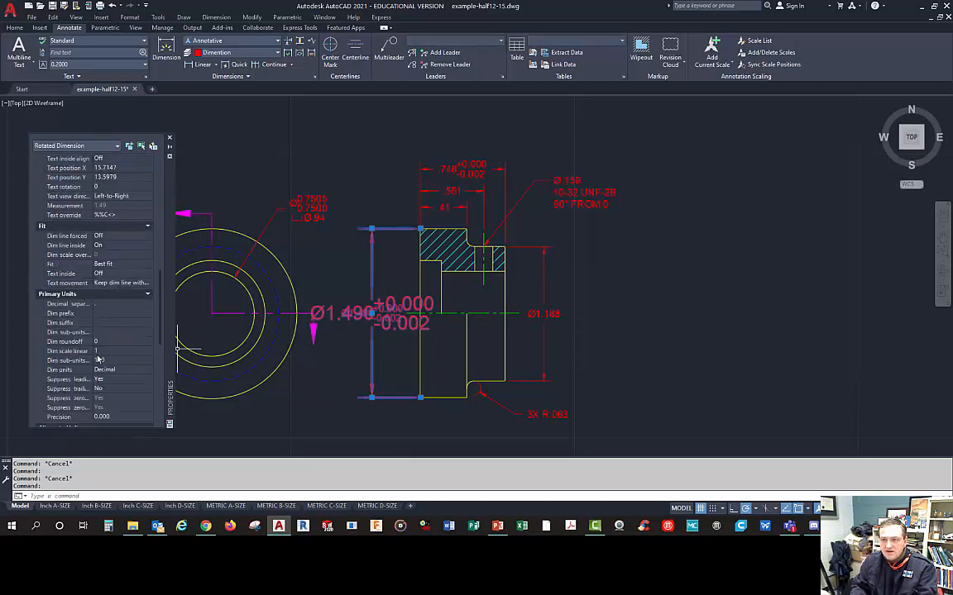
{"action": "scroll", "coordinate": [97, 360], "scroll_direction": "down", "scroll_amount": 2}
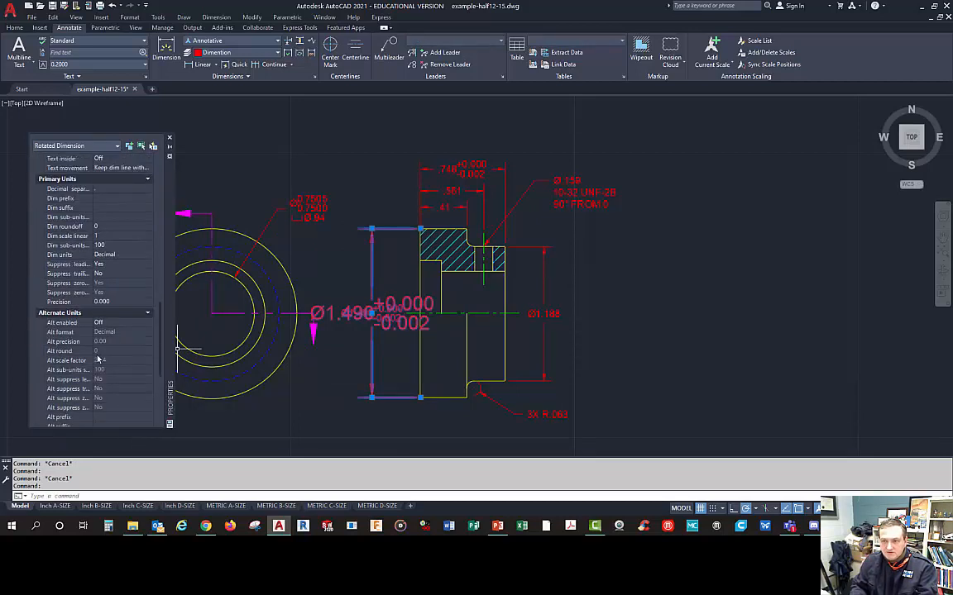
{"action": "scroll", "coordinate": [97, 358], "scroll_direction": "down", "scroll_amount": 6}
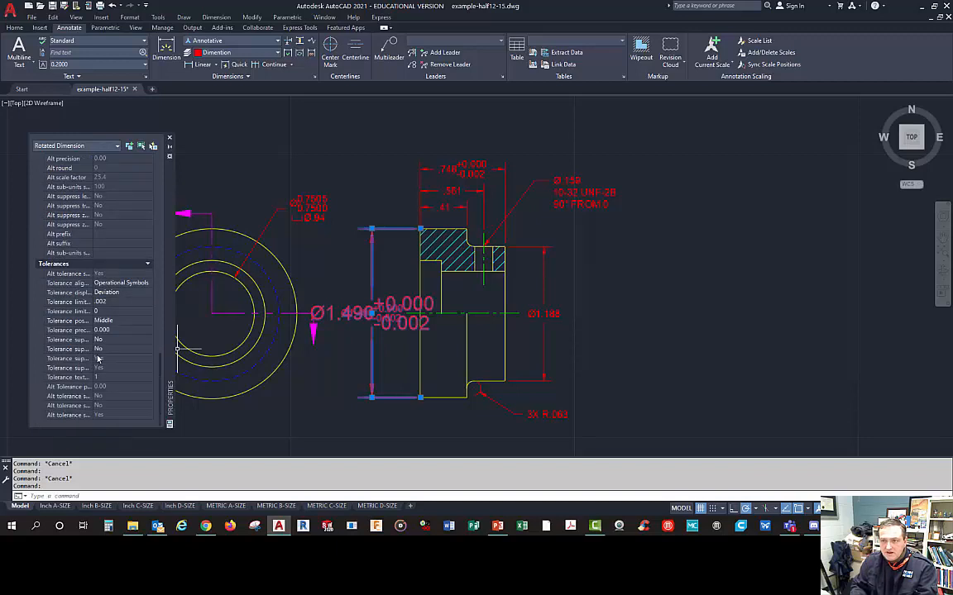
{"action": "left_click", "coordinate": [149, 293]}
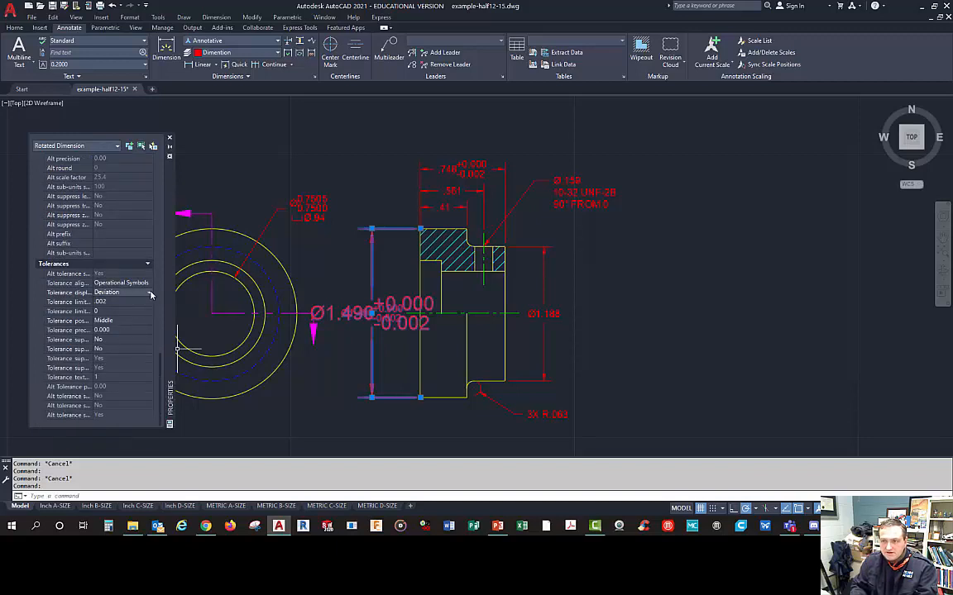
{"action": "left_click", "coordinate": [150, 294]}
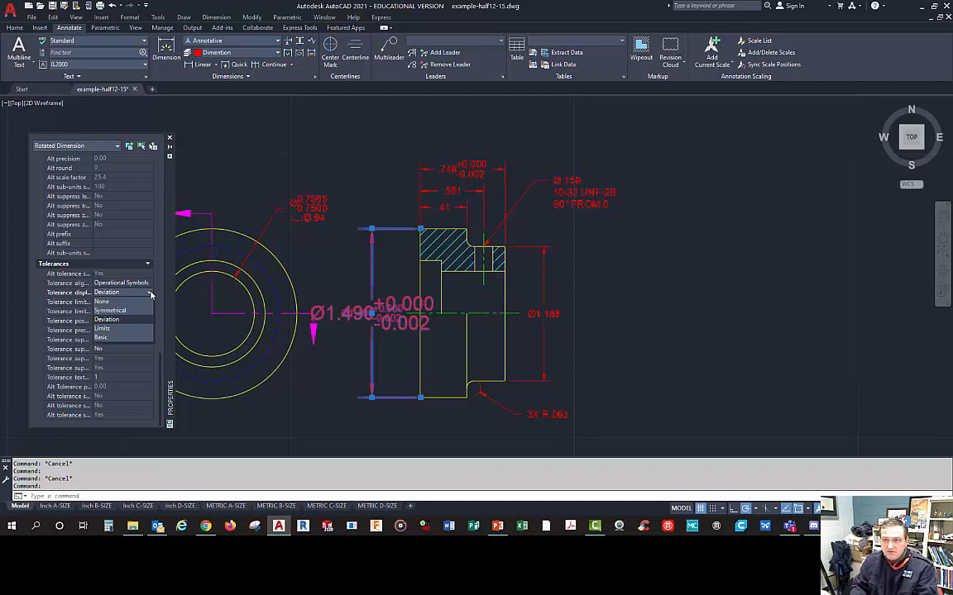
{"action": "left_click", "coordinate": [237, 175]}
{"action": "key", "text": "Escape"}
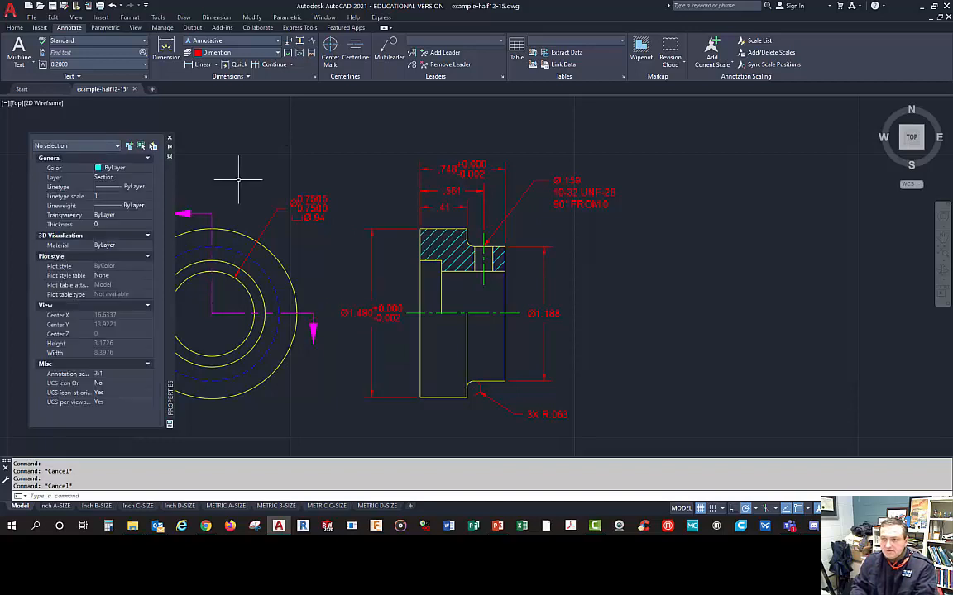
{"action": "left_click", "coordinate": [169, 138]}
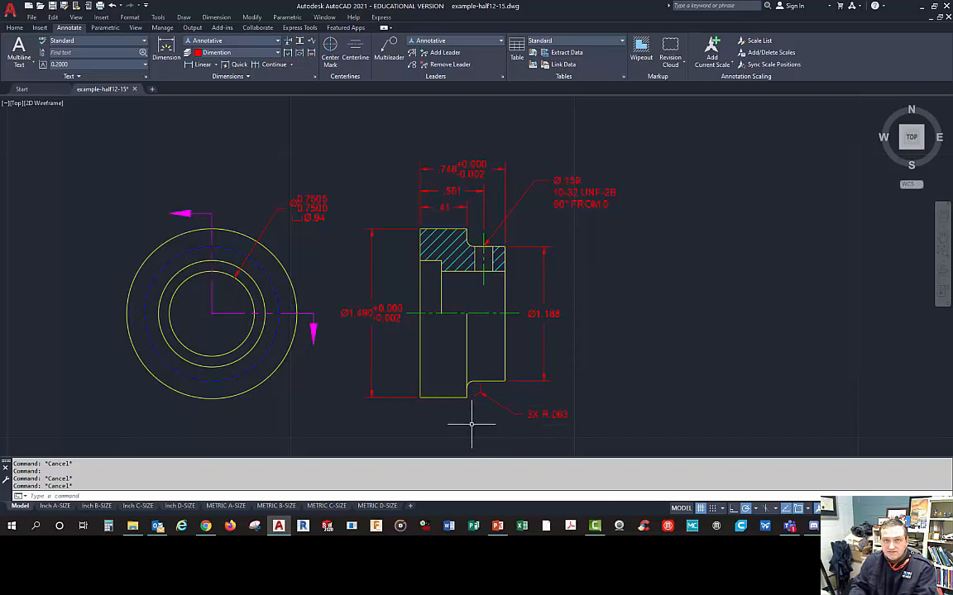
Step: Open the section view's 3X radius dimension text for editing, review the insertable symbols and available dimension types, and leave the text as it is
{"action": "left_click", "coordinate": [540, 413]}
{"action": "double_click", "coordinate": [546, 415]}
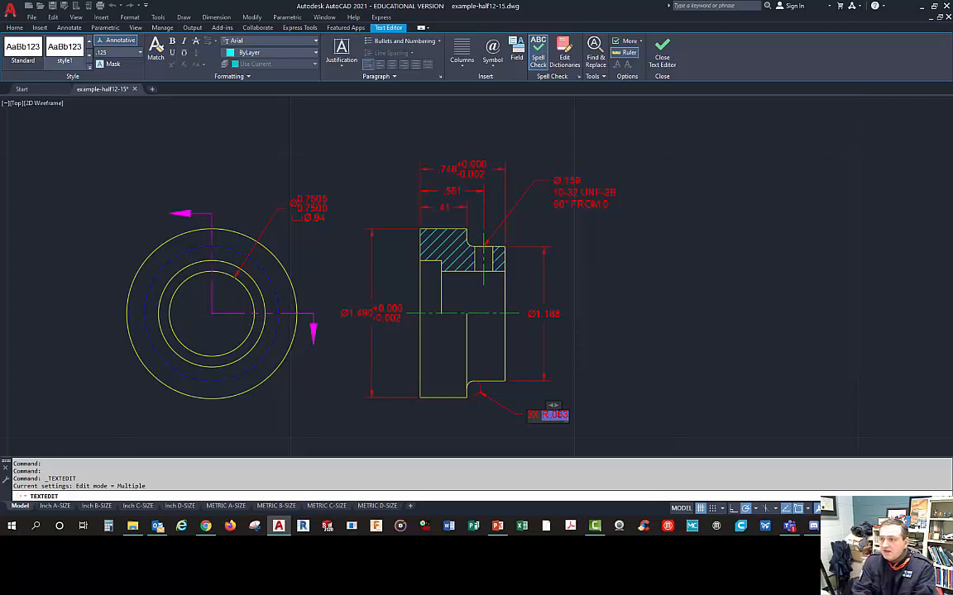
{"action": "left_click", "coordinate": [493, 66]}
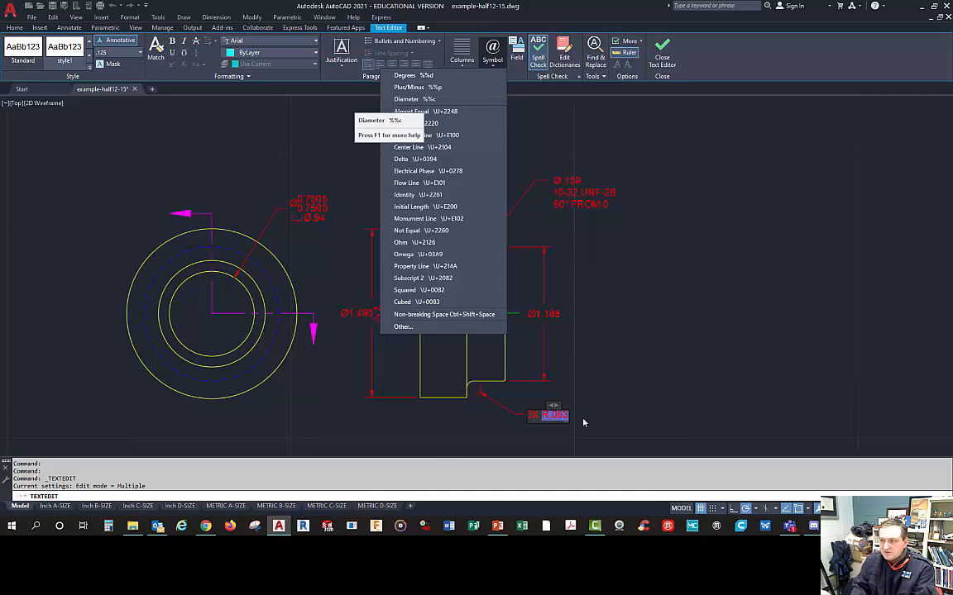
{"action": "left_click", "coordinate": [670, 326]}
{"action": "left_click", "coordinate": [666, 323]}
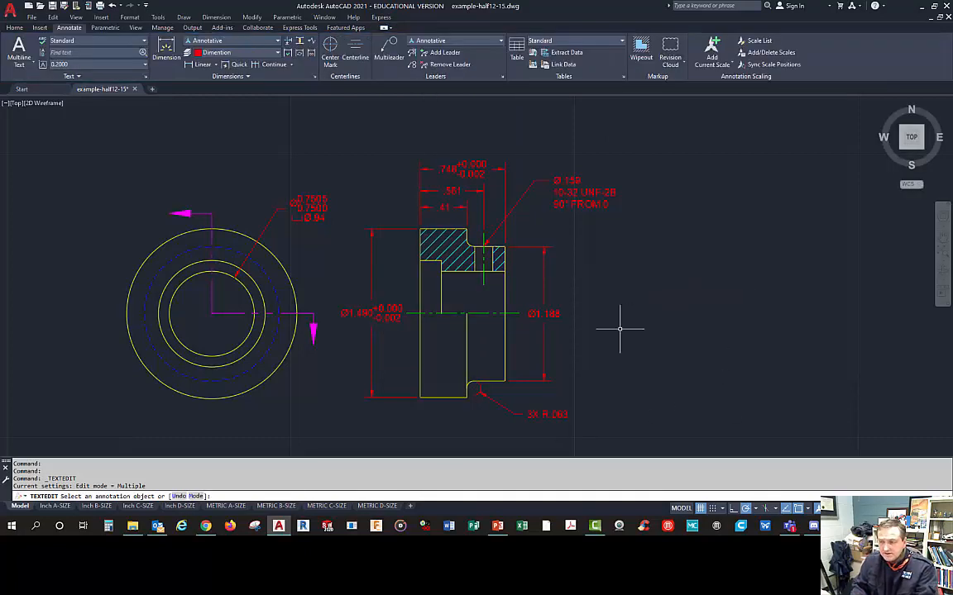
{"action": "key", "text": "Escape"}
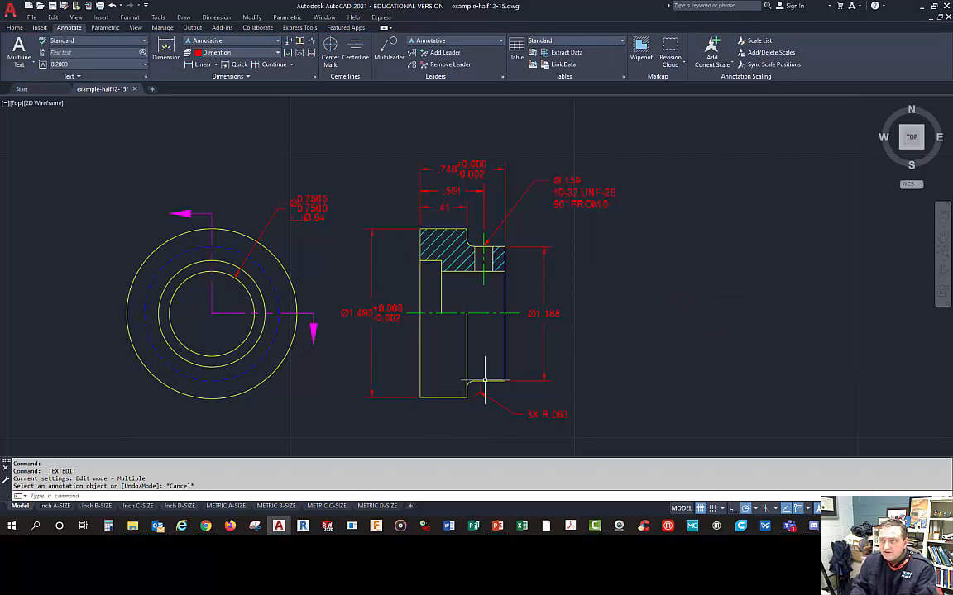
{"action": "left_click", "coordinate": [200, 64]}
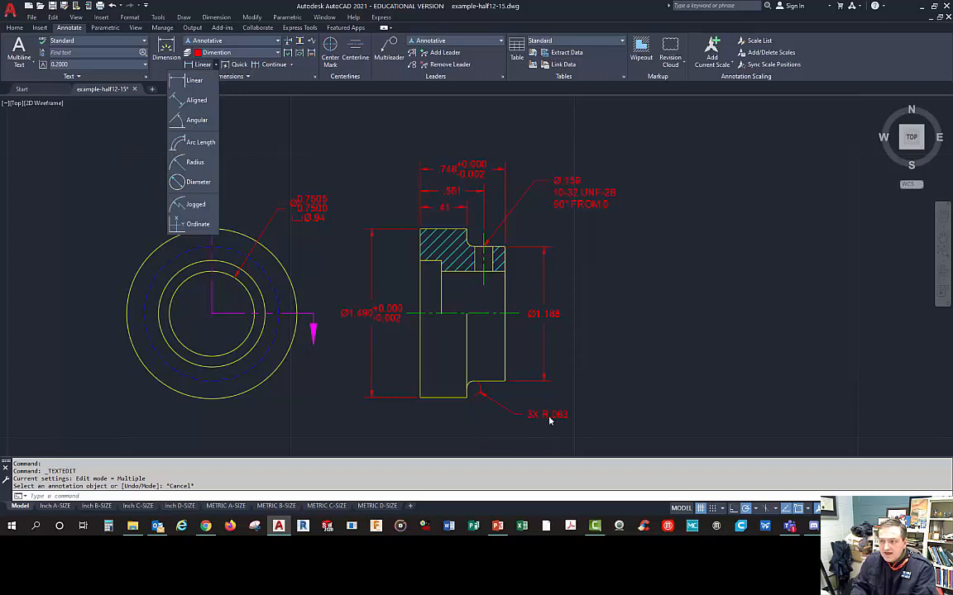
{"action": "left_click", "coordinate": [467, 418]}
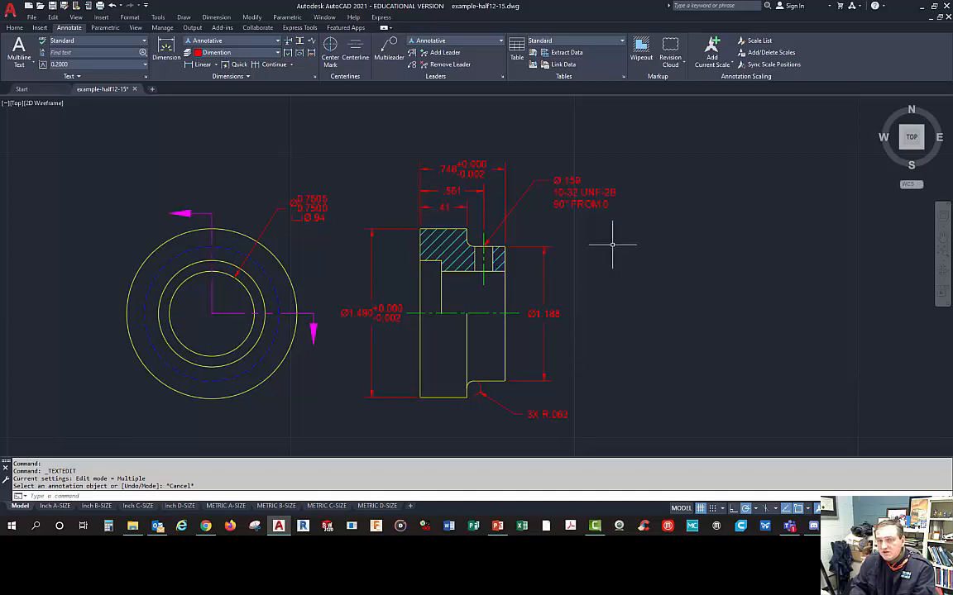
Step: Examine the spacing of the stacked horizontal dimensions above the section view on the Inch A-SIZE layout
{"action": "left_click", "coordinate": [55, 508]}
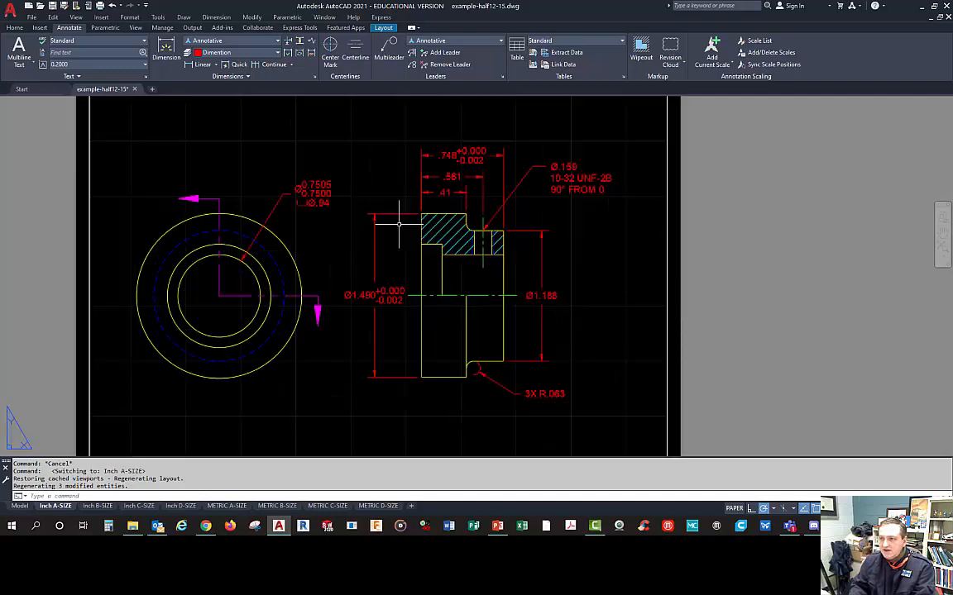
{"action": "scroll", "coordinate": [399, 224], "scroll_direction": "up", "scroll_amount": 2}
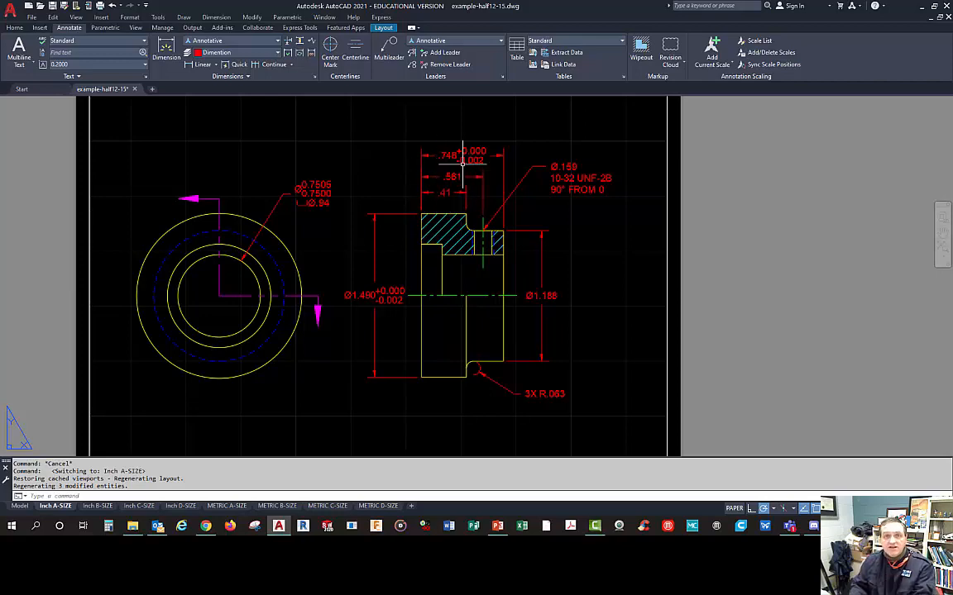
{"action": "scroll", "coordinate": [459, 159], "scroll_direction": "up", "scroll_amount": 2}
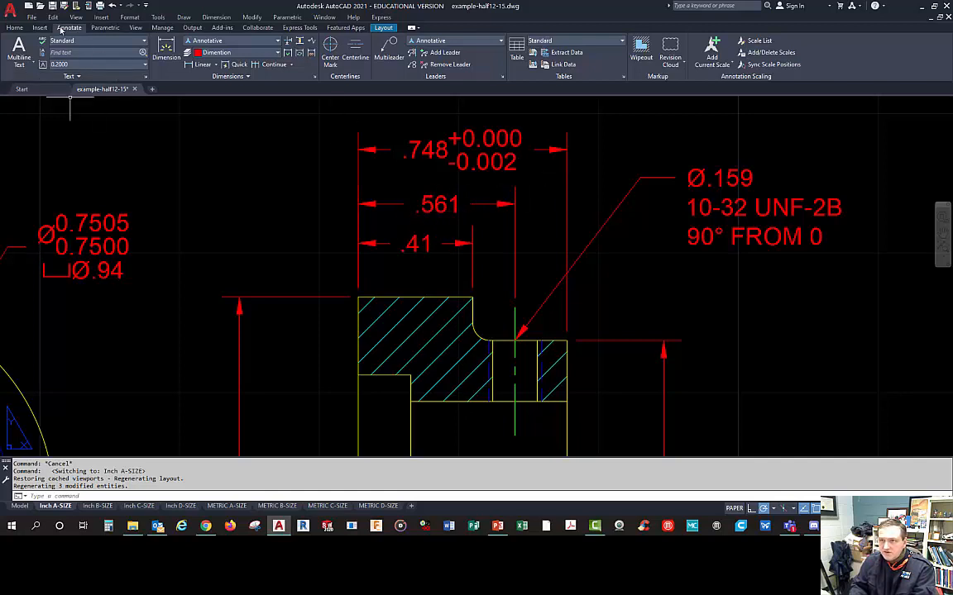
Step: Try to stretch the .561 dimension line above the section view directly on the Inch A-SIZE layout
{"action": "left_click", "coordinate": [14, 28]}
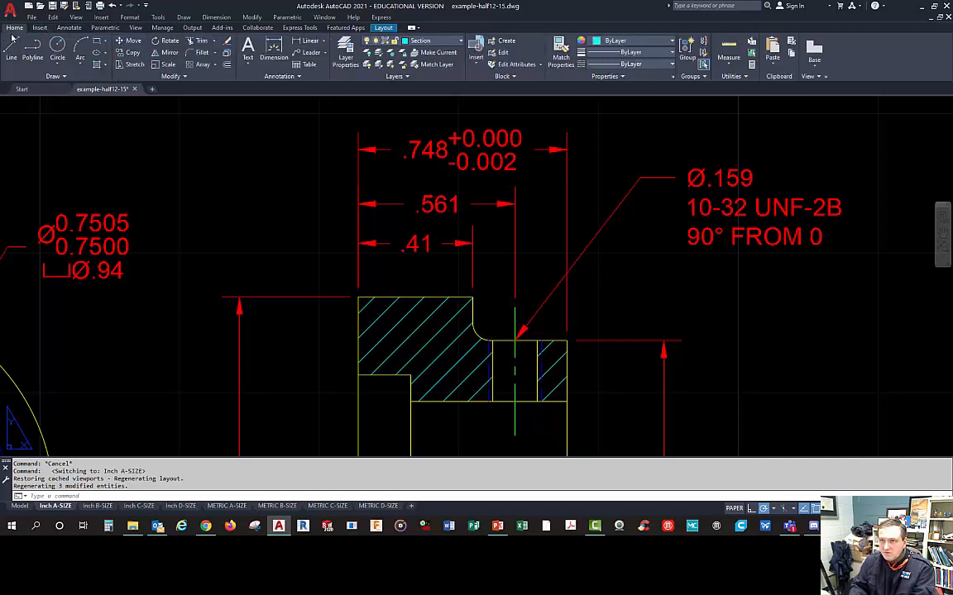
{"action": "left_click", "coordinate": [133, 64]}
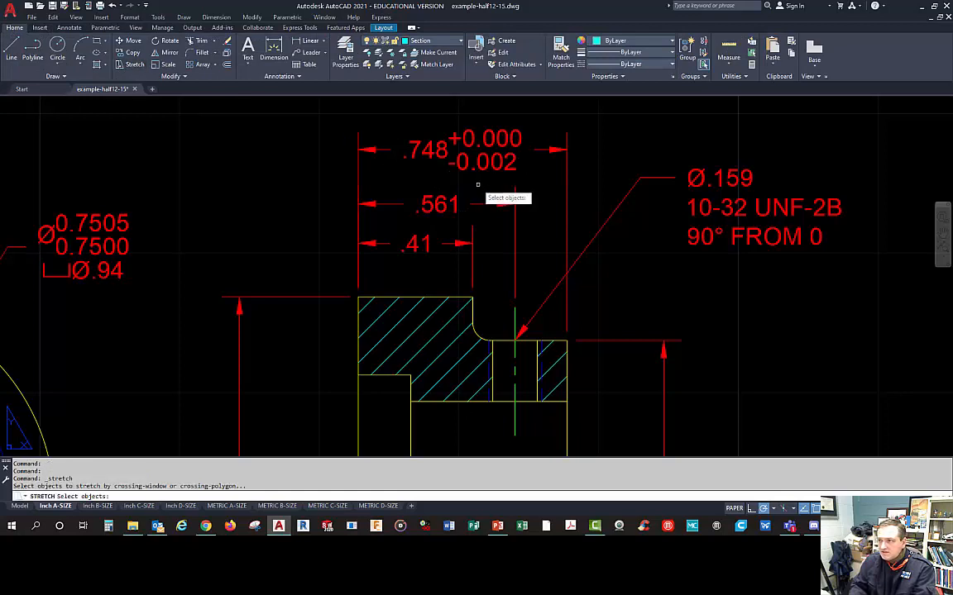
{"action": "left_click", "coordinate": [542, 181]}
{"action": "left_click", "coordinate": [277, 216]}
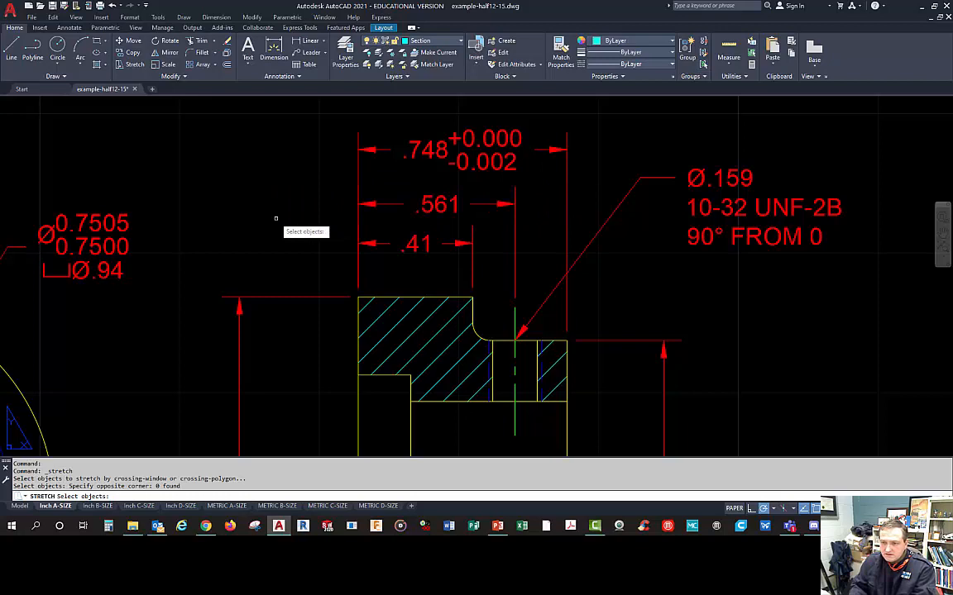
{"action": "key", "text": "Return"}
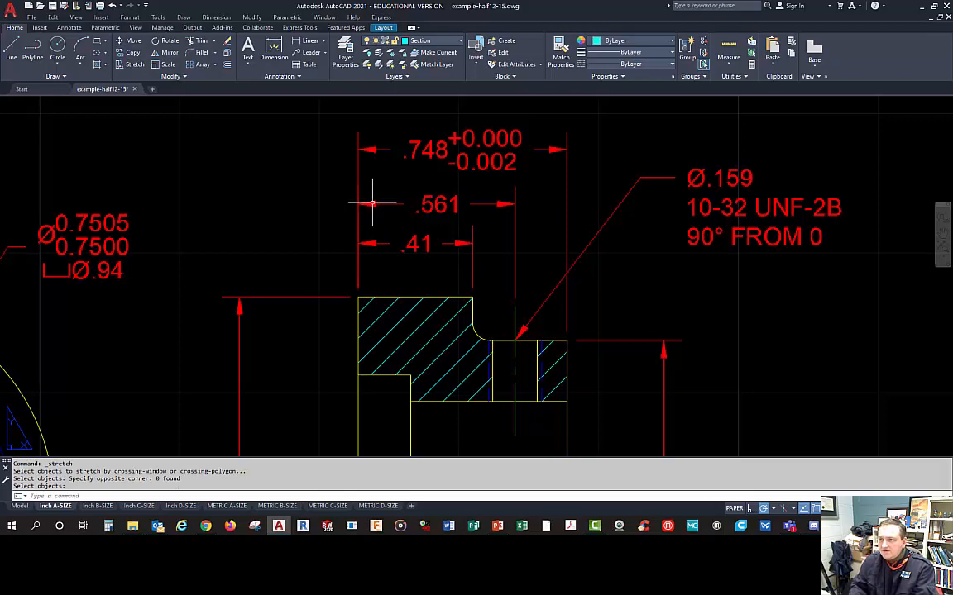
{"action": "scroll", "coordinate": [372, 202], "scroll_direction": "down", "scroll_amount": 6}
{"action": "scroll", "coordinate": [338, 256], "scroll_direction": "up", "scroll_amount": 6}
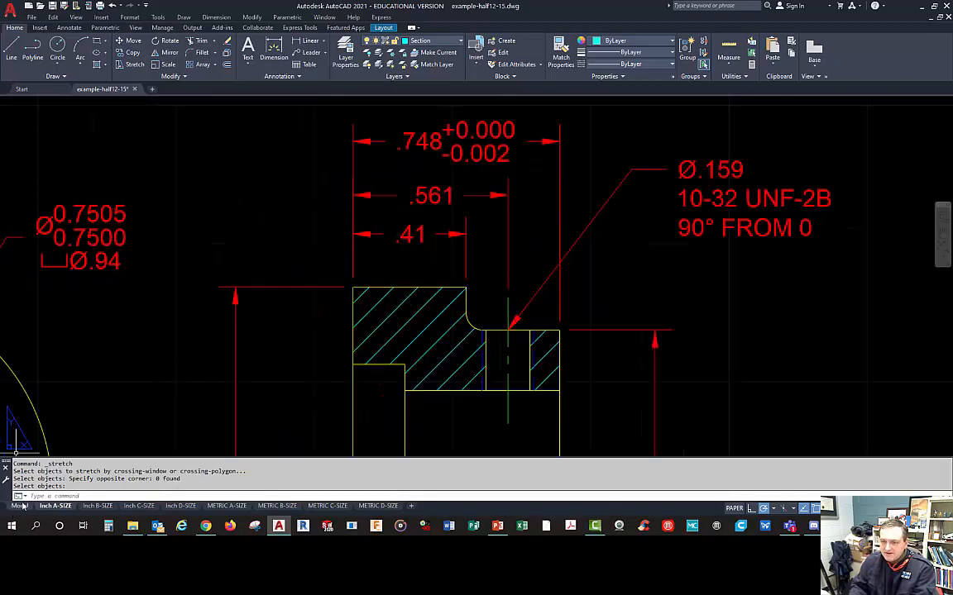
Step: Return to model space, examine the grip options of the .561 dimension above the section view, and deselect it
{"action": "left_click", "coordinate": [20, 505]}
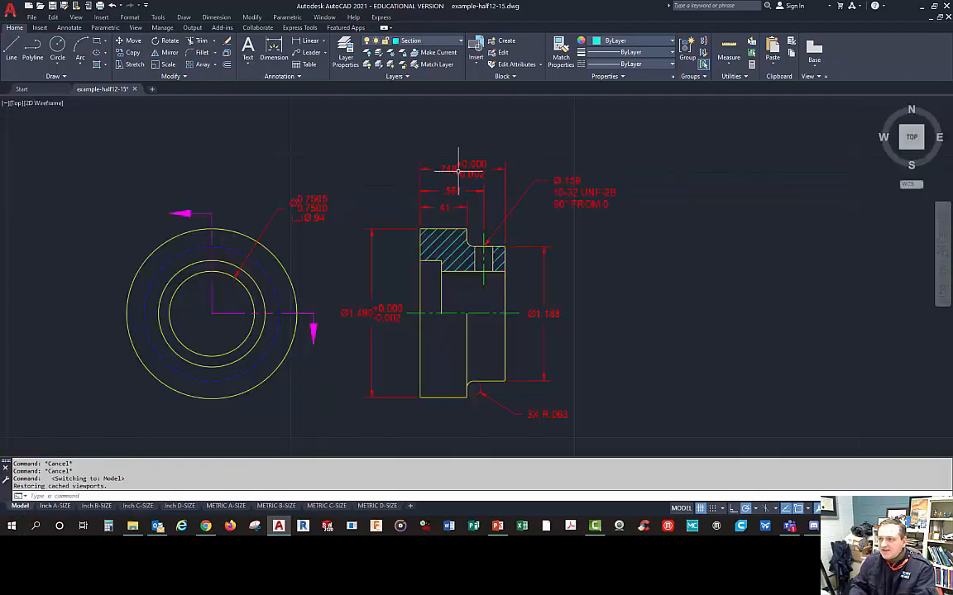
{"action": "scroll", "coordinate": [458, 167], "scroll_direction": "up", "scroll_amount": 4}
{"action": "scroll", "coordinate": [449, 200], "scroll_direction": "up", "scroll_amount": 2}
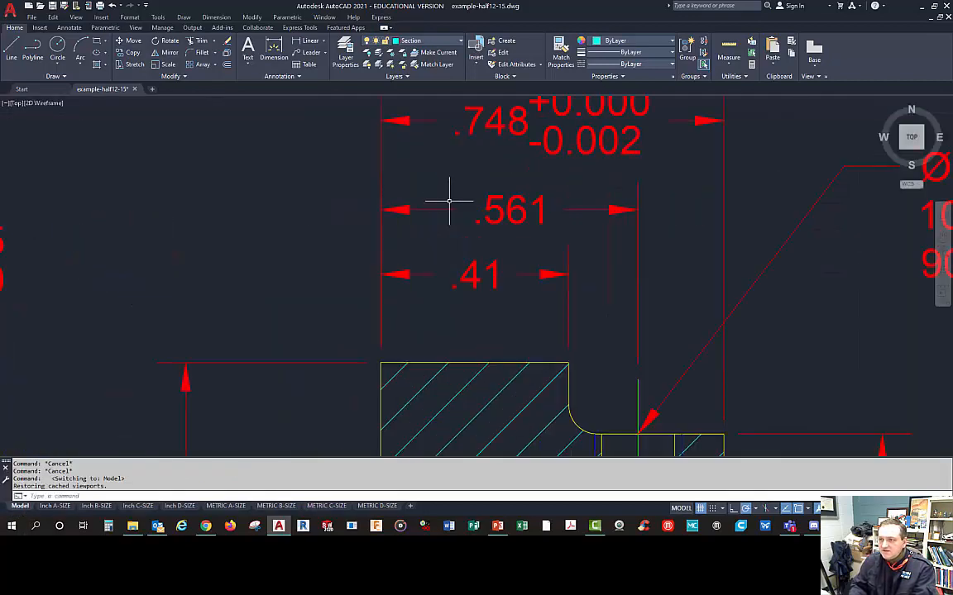
{"action": "left_click", "coordinate": [411, 209]}
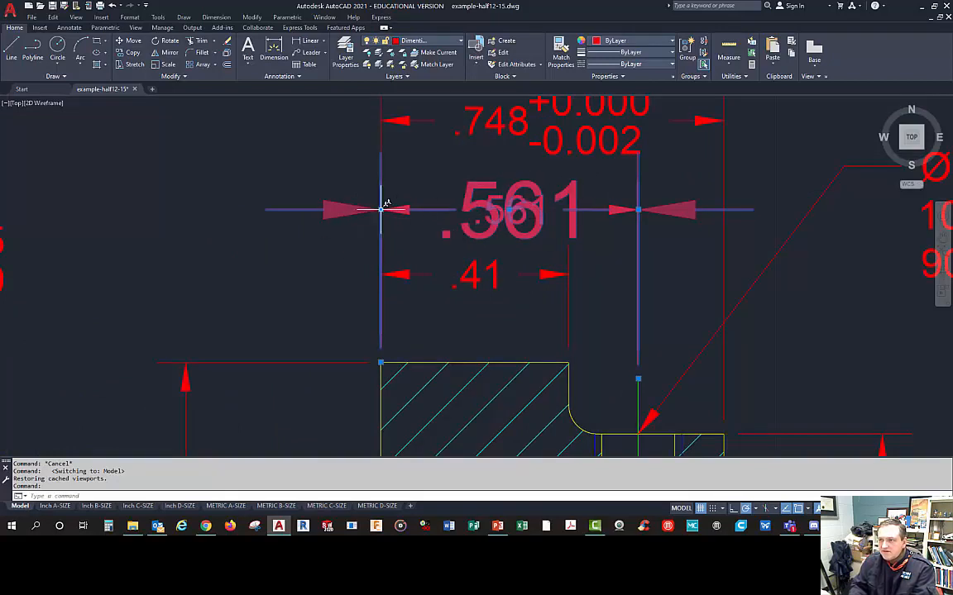
{"action": "mouse_move", "coordinate": [381, 209]}
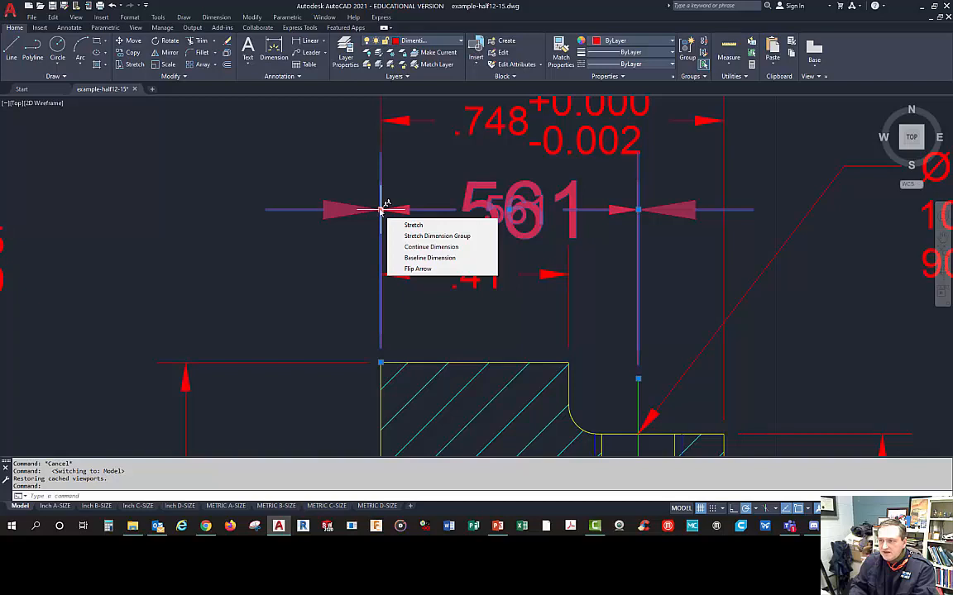
{"action": "mouse_move", "coordinate": [381, 239]}
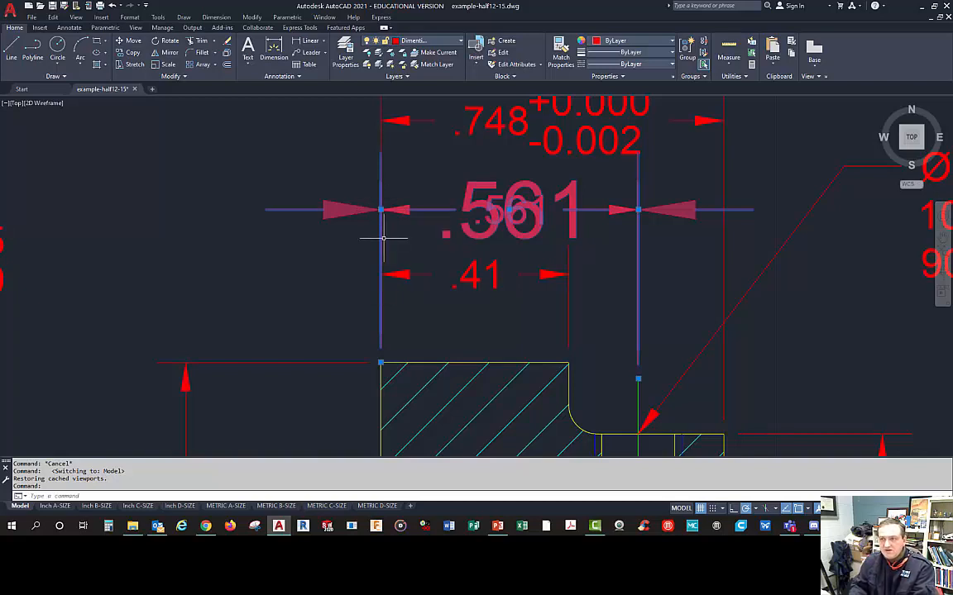
{"action": "key", "text": "Escape"}
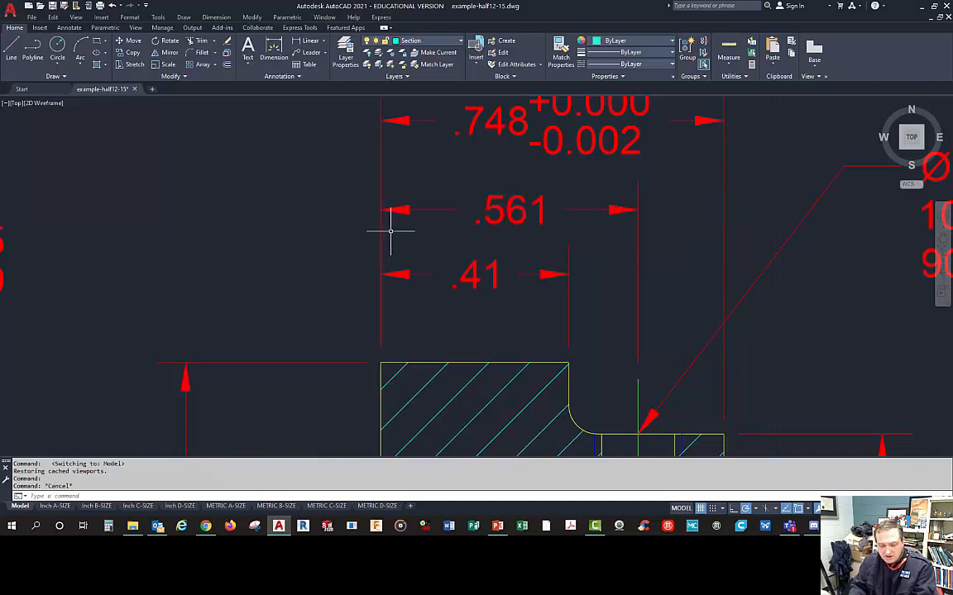
Step: Stretch the .561 dimension line straight down about 0.017 toward the .41 dimension to even out the spacing
{"action": "type", "text": "s"}
{"action": "key", "text": "Return"}
{"action": "left_click", "coordinate": [675, 172]}
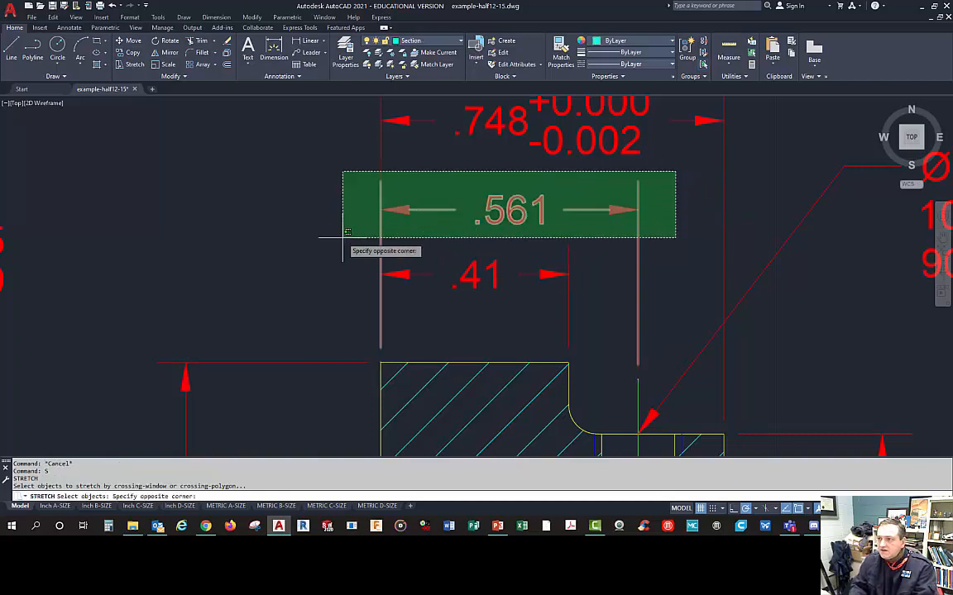
{"action": "left_click", "coordinate": [302, 249]}
{"action": "key", "text": "Return"}
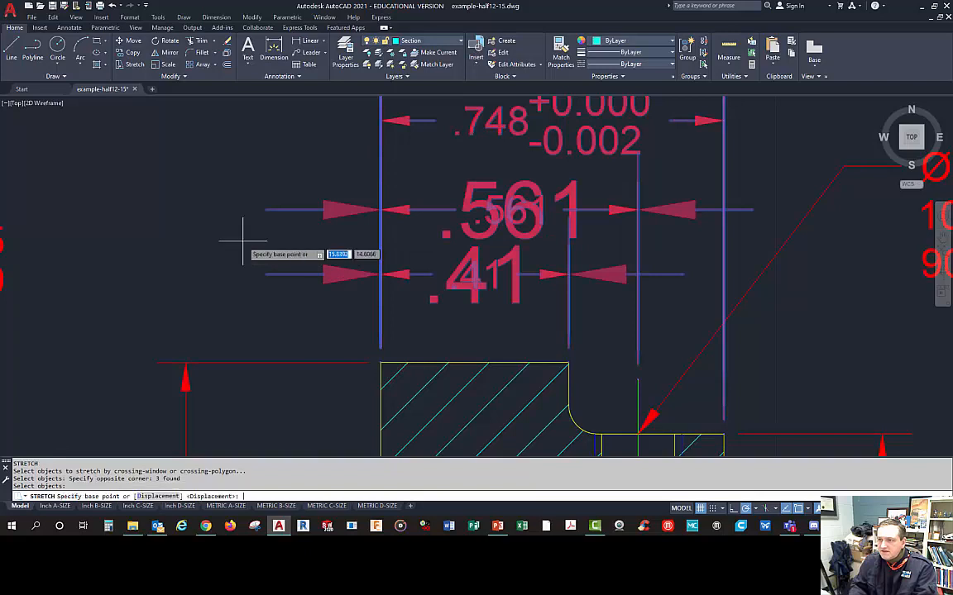
{"action": "left_click", "coordinate": [159, 160]}
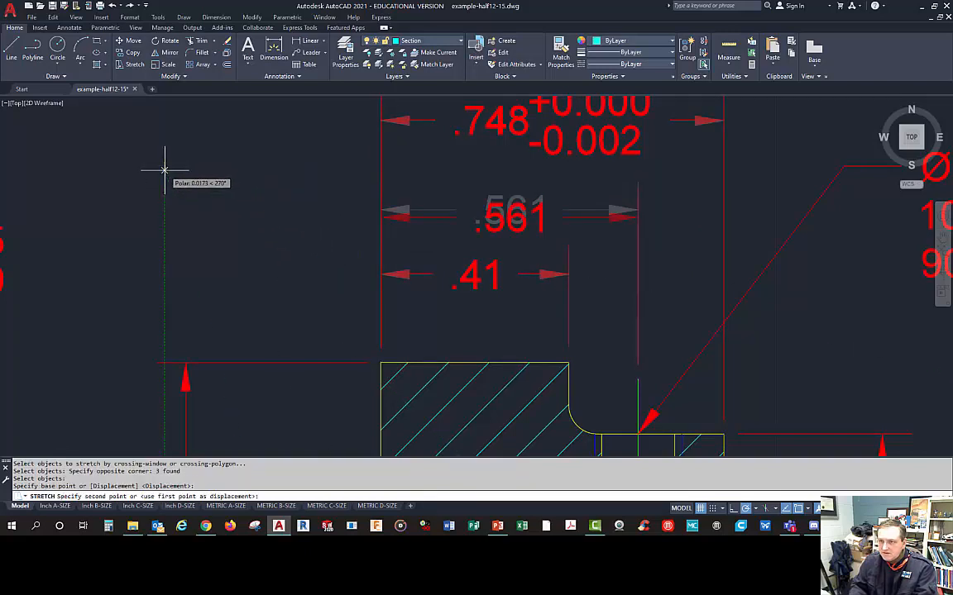
{"action": "left_click", "coordinate": [165, 171]}
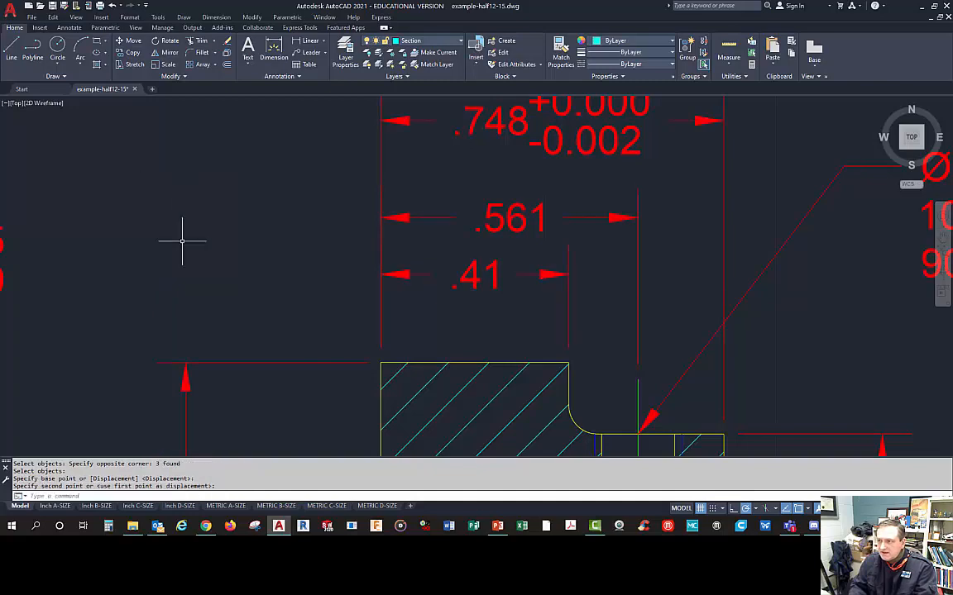
{"action": "scroll", "coordinate": [241, 235], "scroll_direction": "down", "scroll_amount": 6}
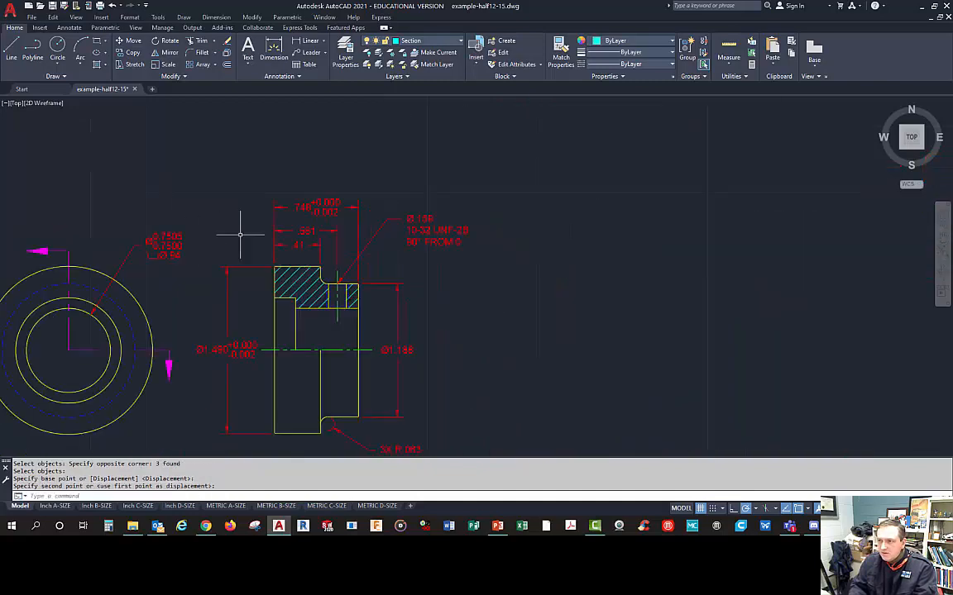
{"action": "middle_click_drag", "start_coordinate": [304, 298], "coordinate": [502, 234]}
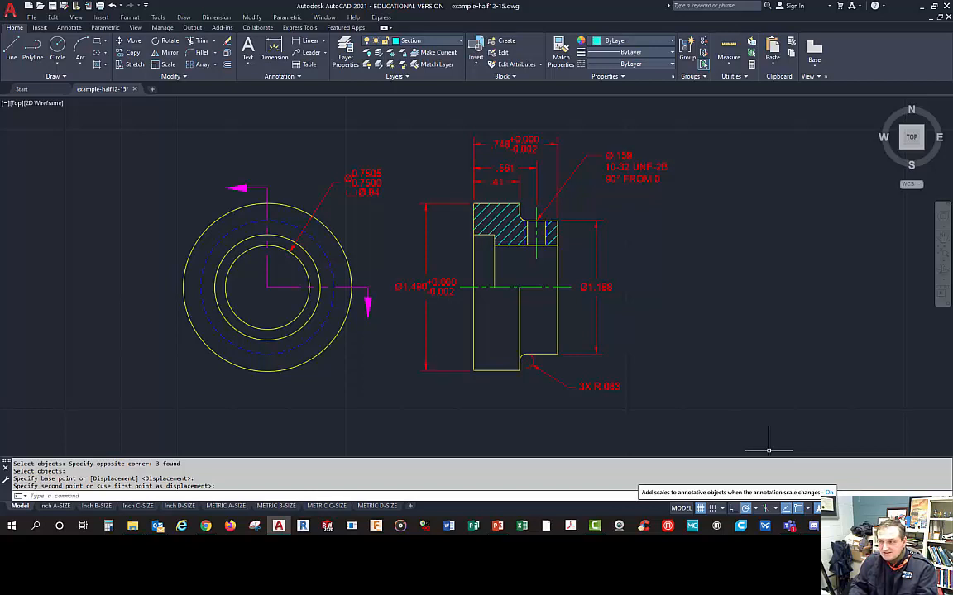
{"action": "left_click", "coordinate": [427, 311]}
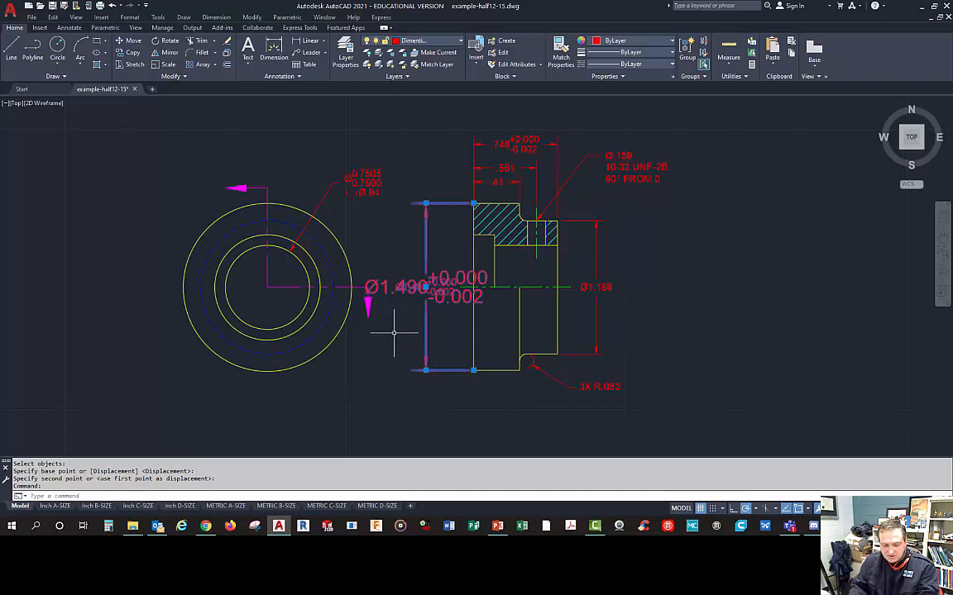
{"action": "key", "text": "Escape"}
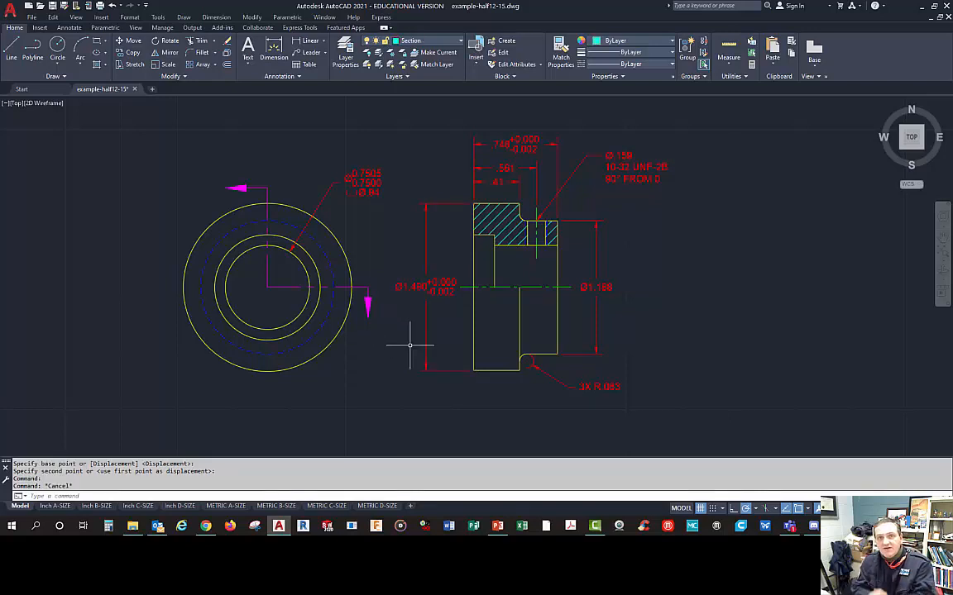